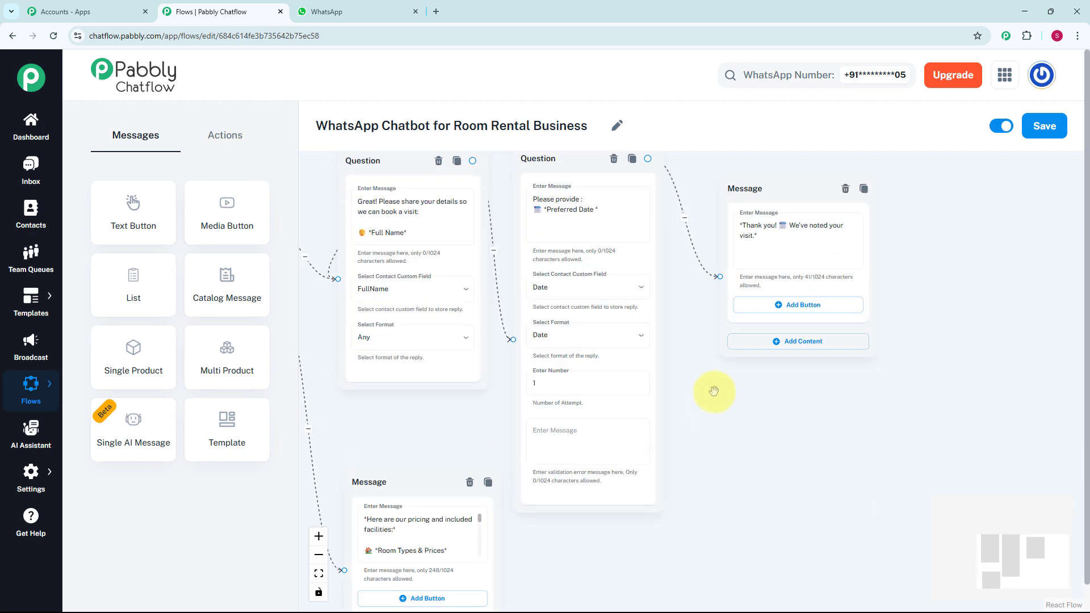
Examine the overall layout of the finished room rental chatbot flow, from its start block to the closing thank-you message
left_click_drag(709, 406, 747, 451)
scroll(720, 396, "down", 2)
left_click_drag(683, 214, 740, 239)
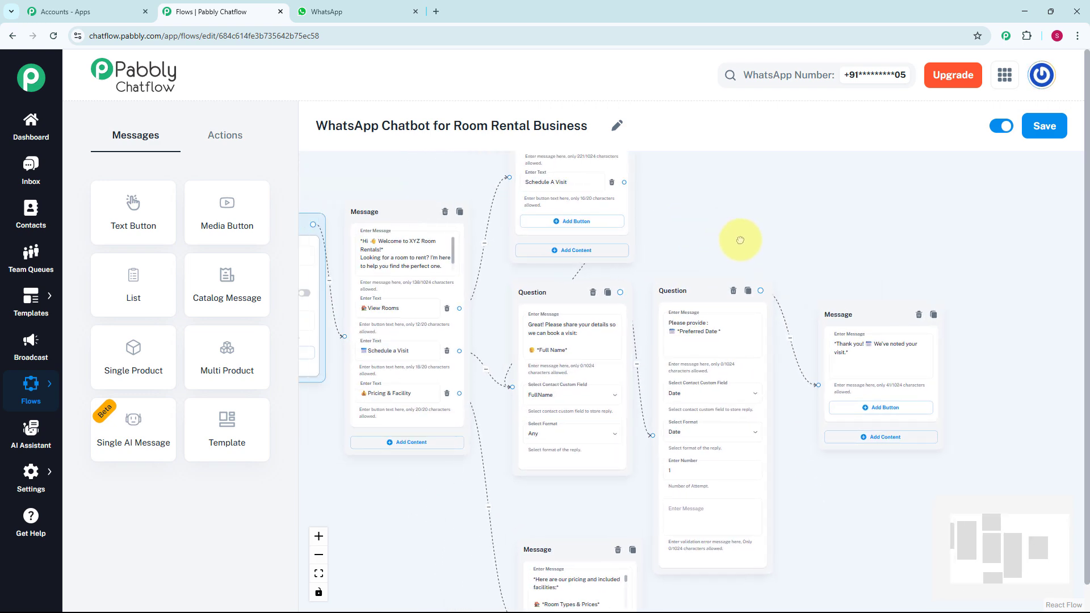
scroll(740, 239, "down", 2)
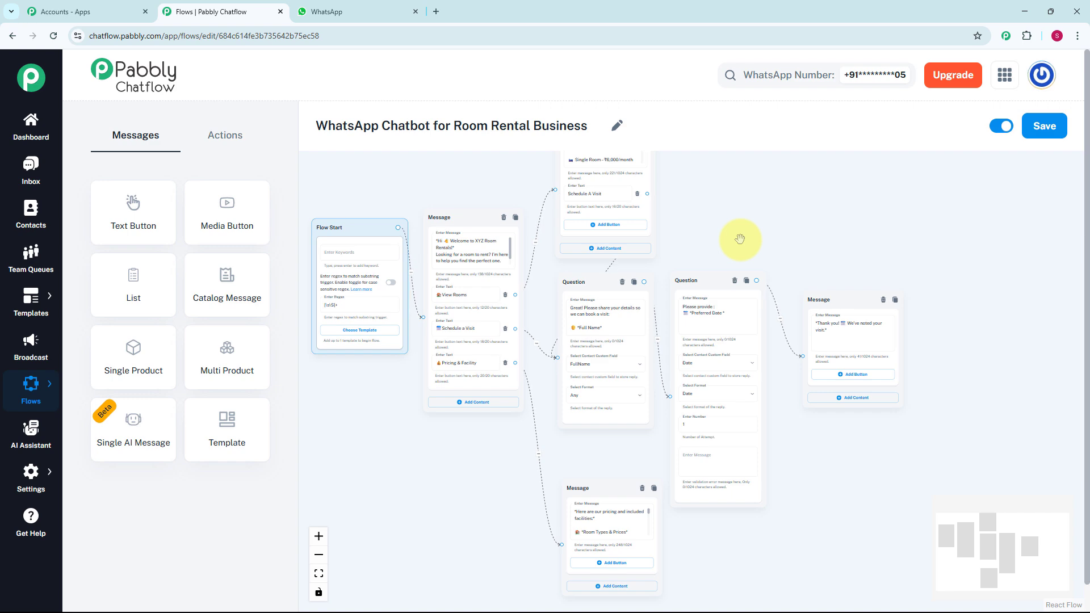
Switch to WhatsApp and test the chatbot's View Rooms and Schedule a Visit options, answering with User and 12/05/2025
key("ctrl+Tab")
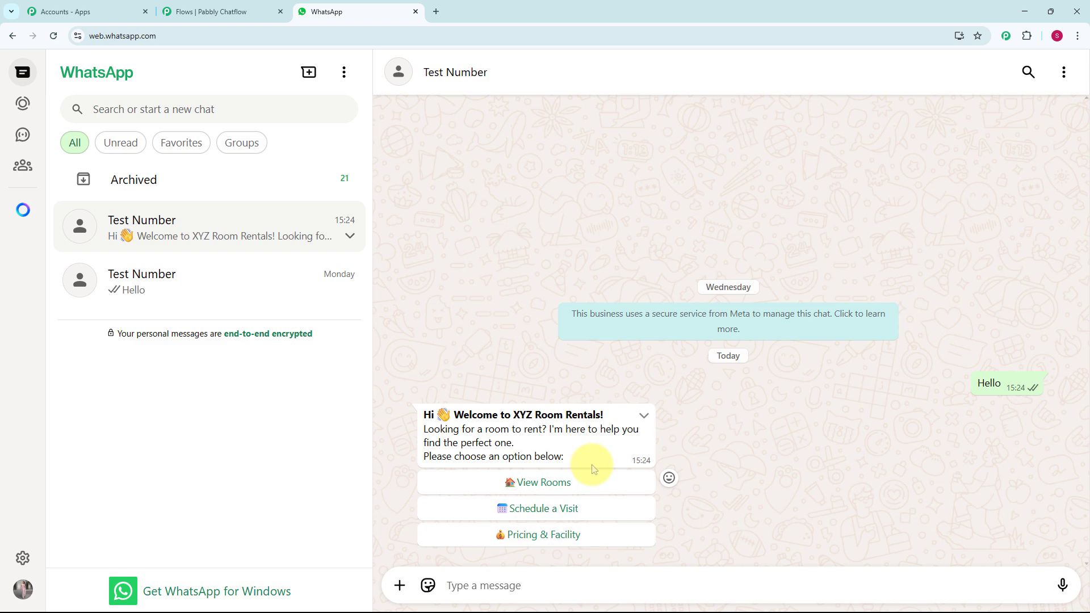
left_click(592, 480)
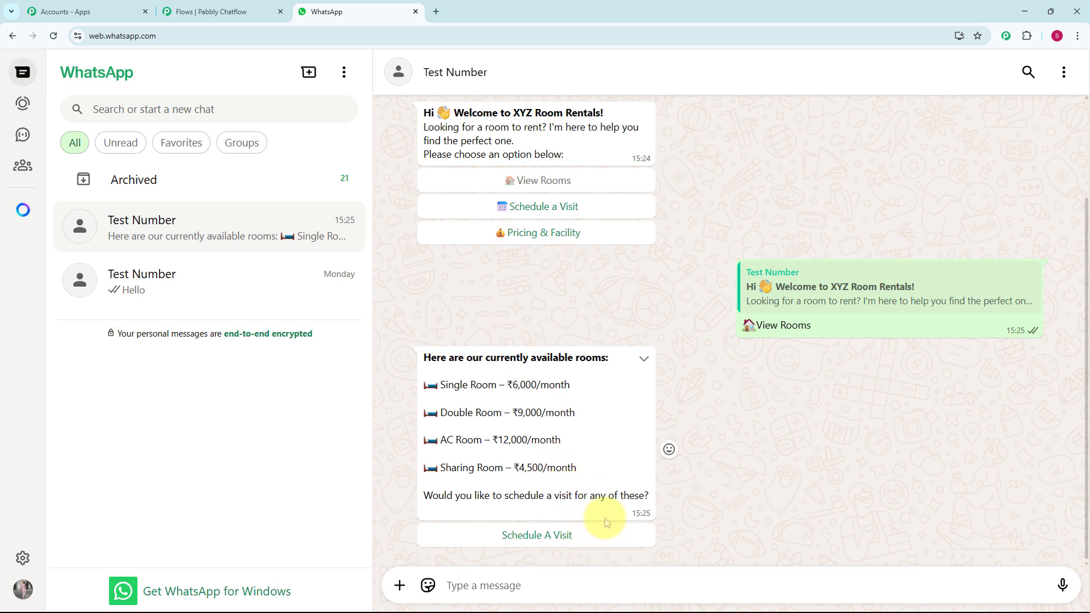
left_click(573, 207)
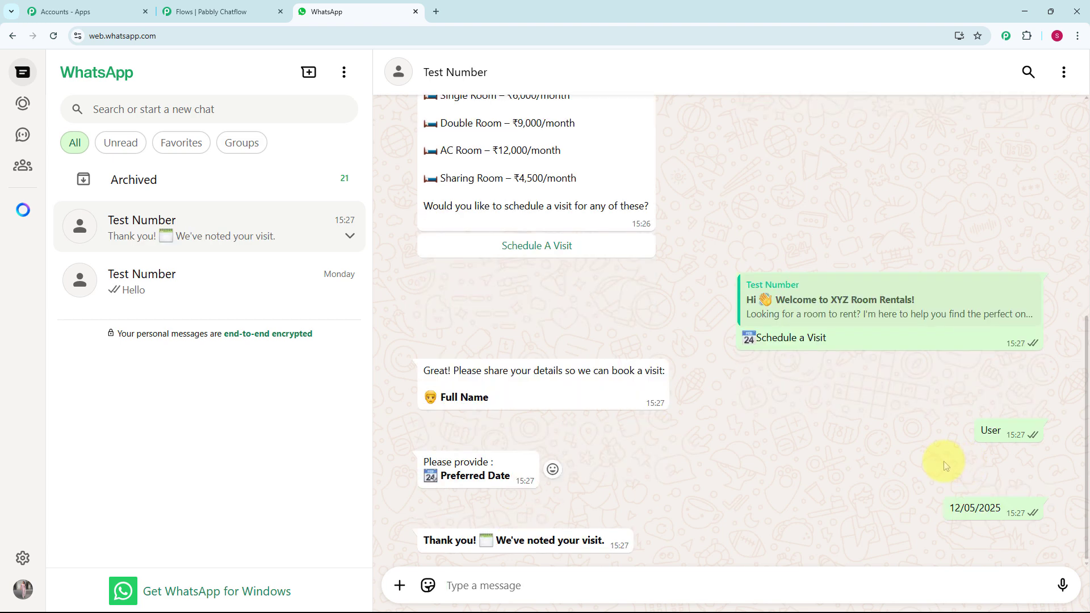
Choose Pricing & Facility in the chatbot's welcome message and review the whole test conversation
scroll(748, 502, "up", 5)
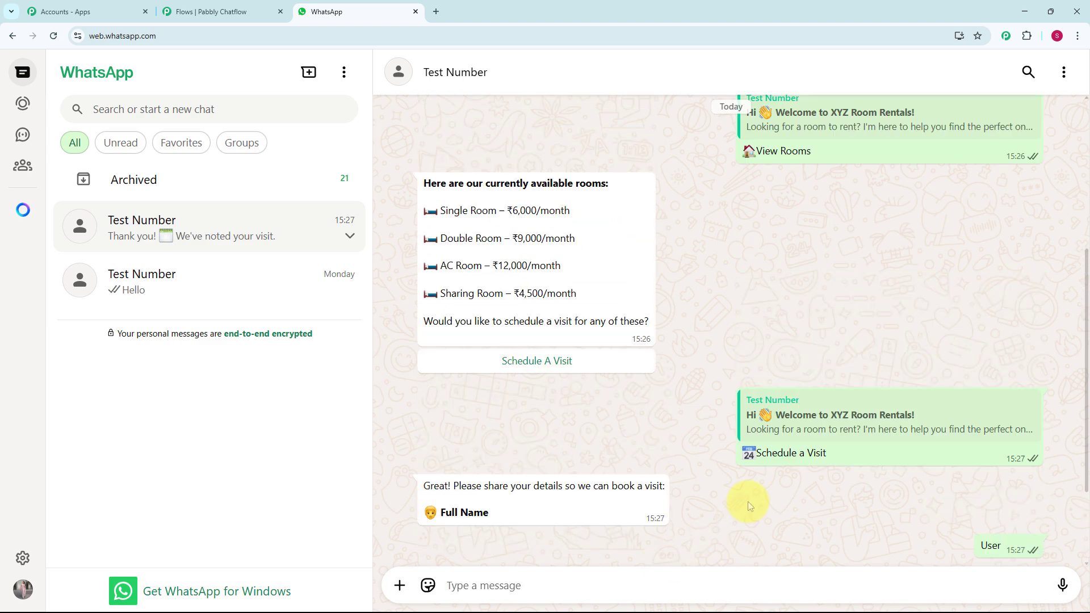
scroll(733, 482, "up", 1)
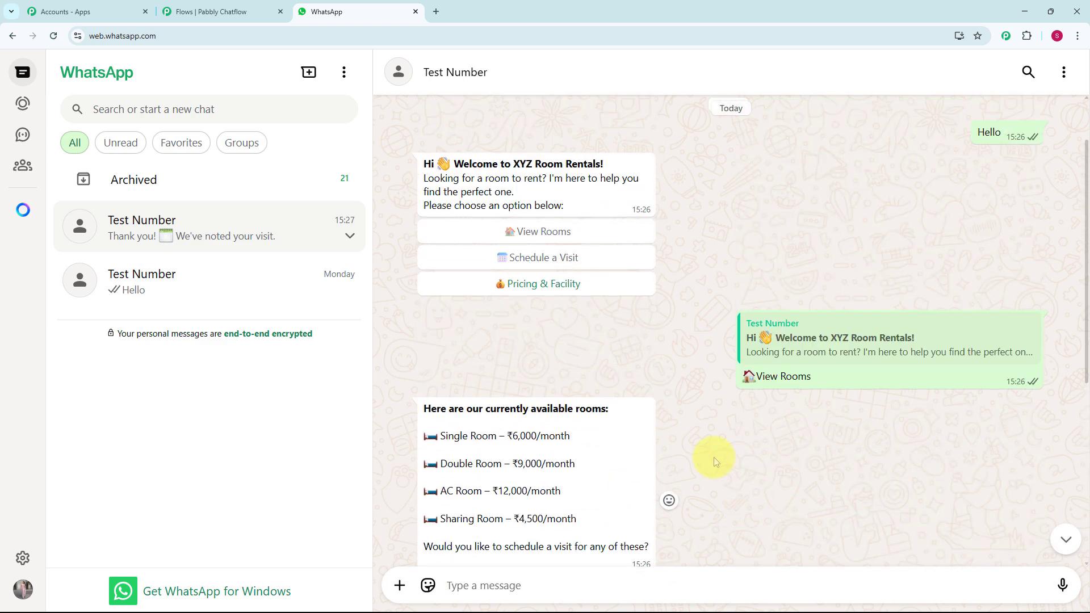
left_click(586, 288)
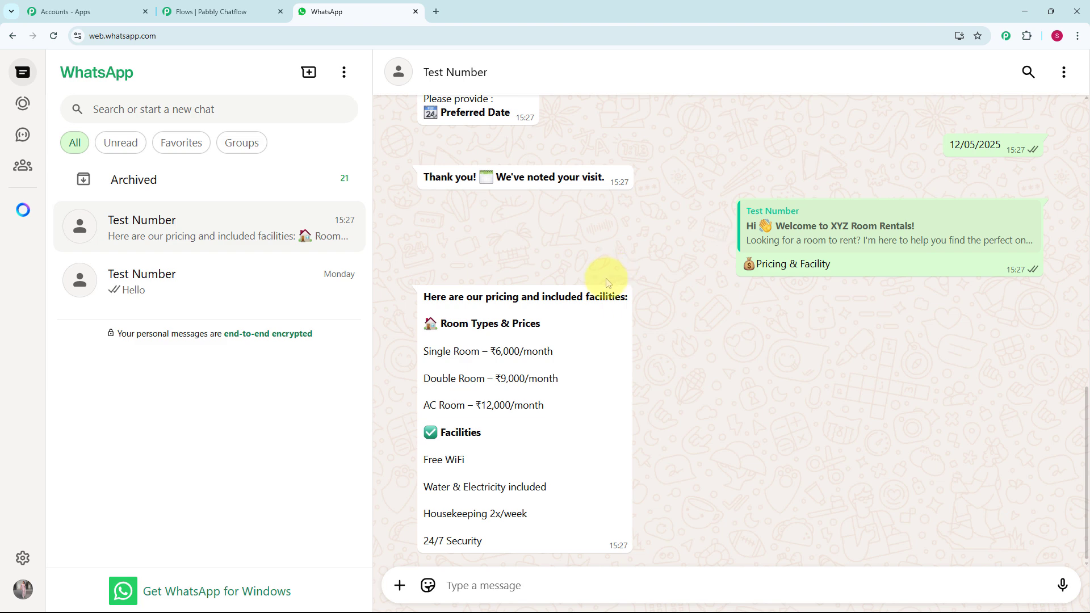
scroll(607, 282, "up", 5)
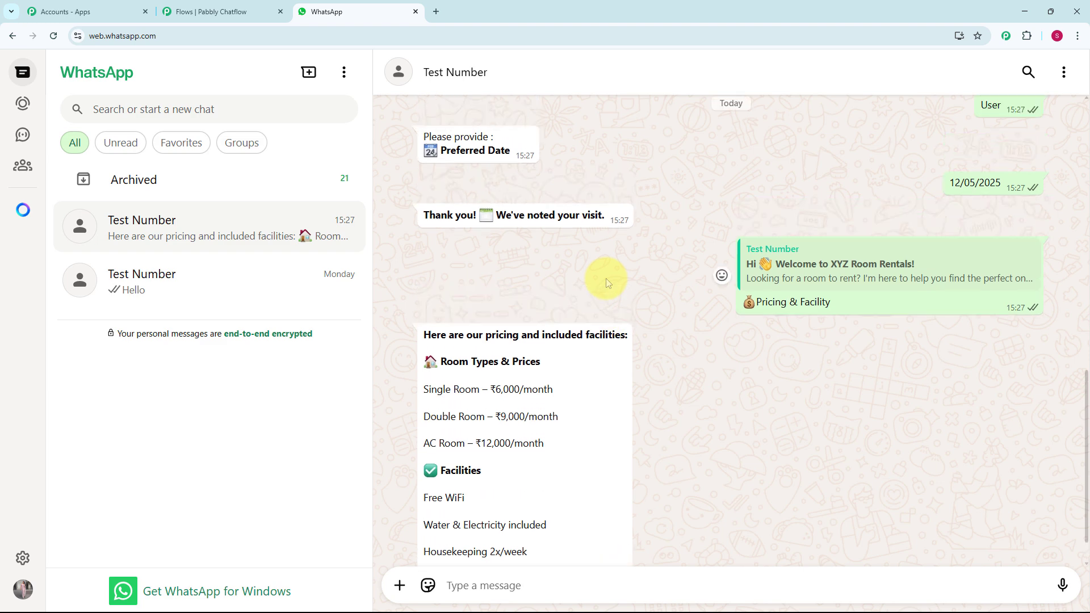
scroll(606, 282, "up", 2)
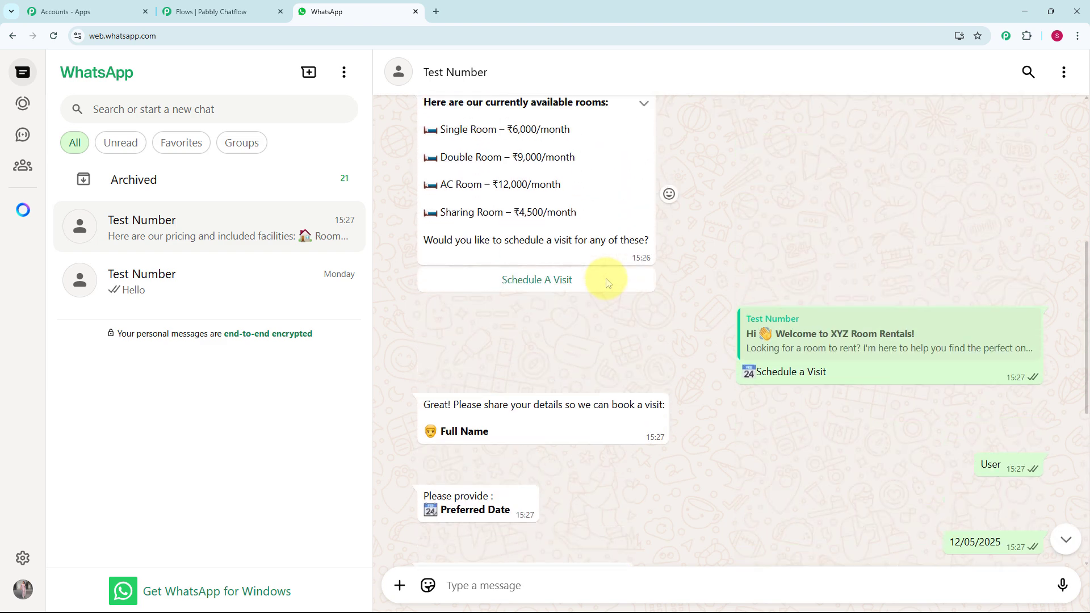
scroll(606, 282, "up", 3)
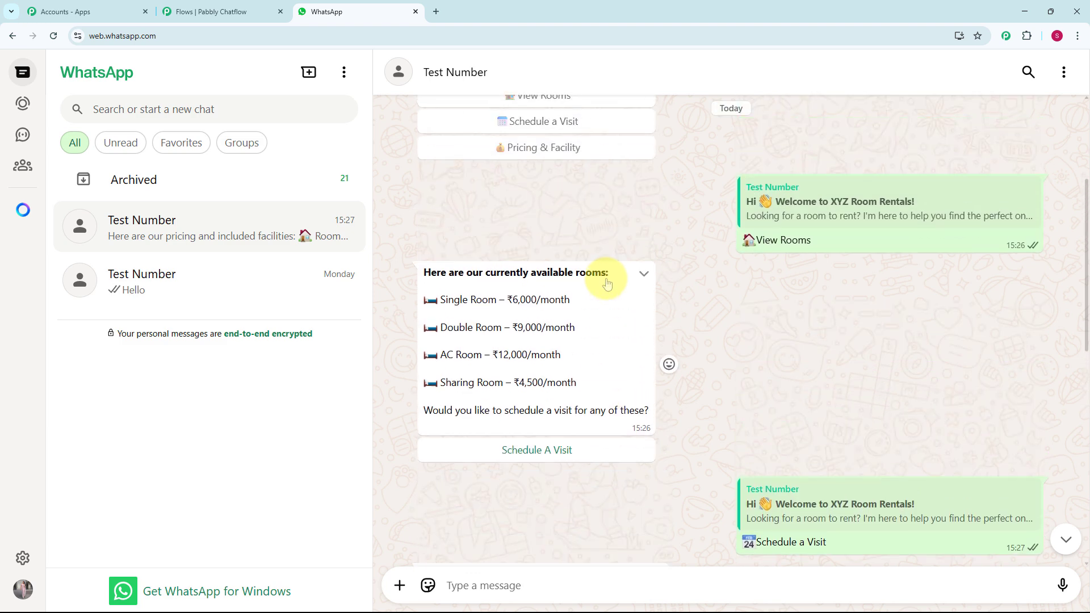
scroll(606, 282, "up", 2)
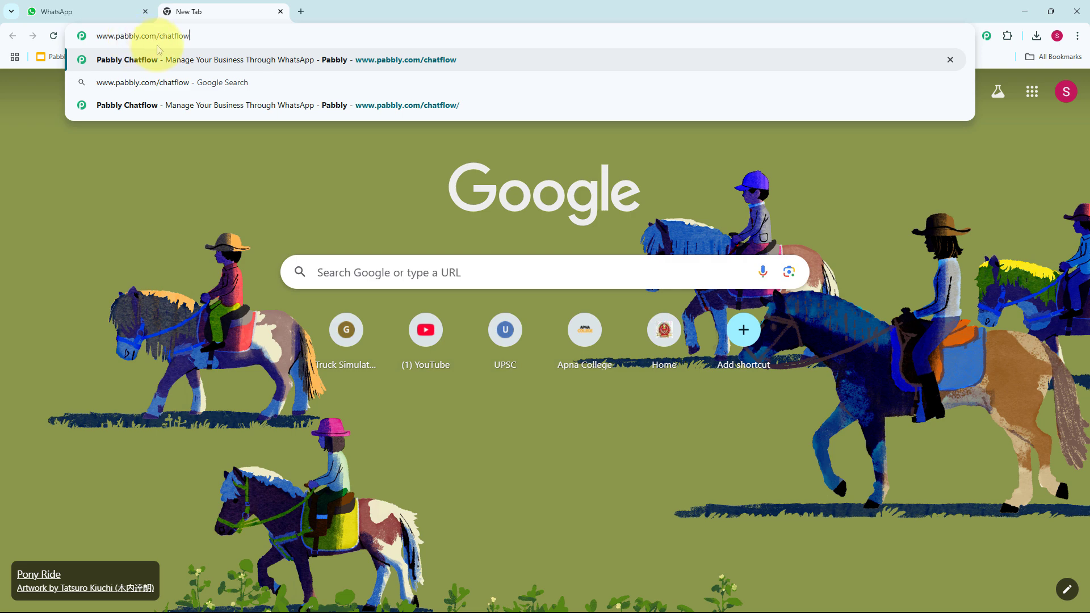
left_click(158, 51)
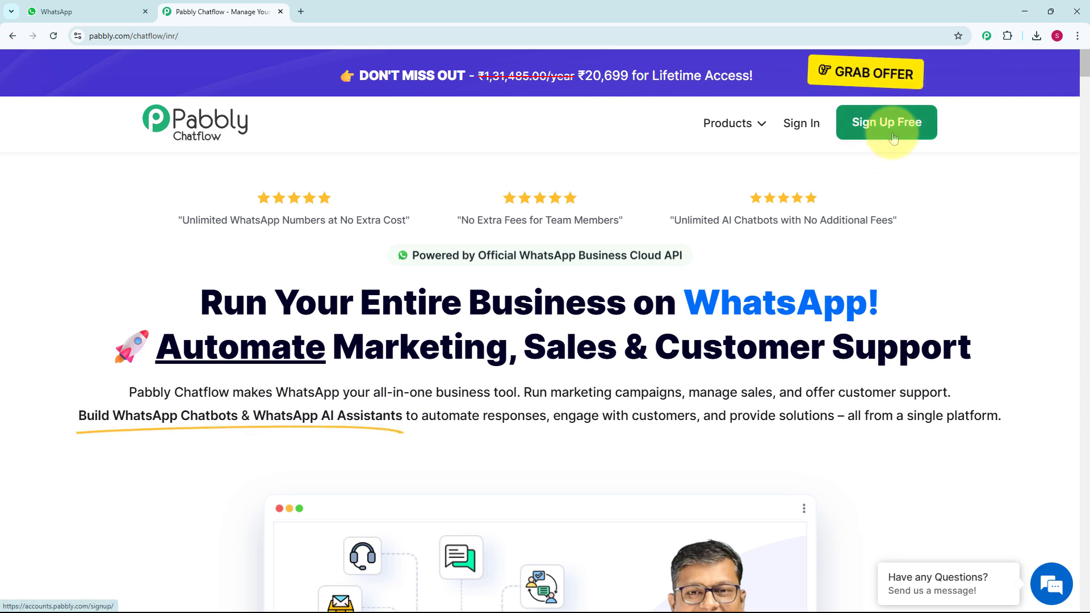
left_click(801, 125)
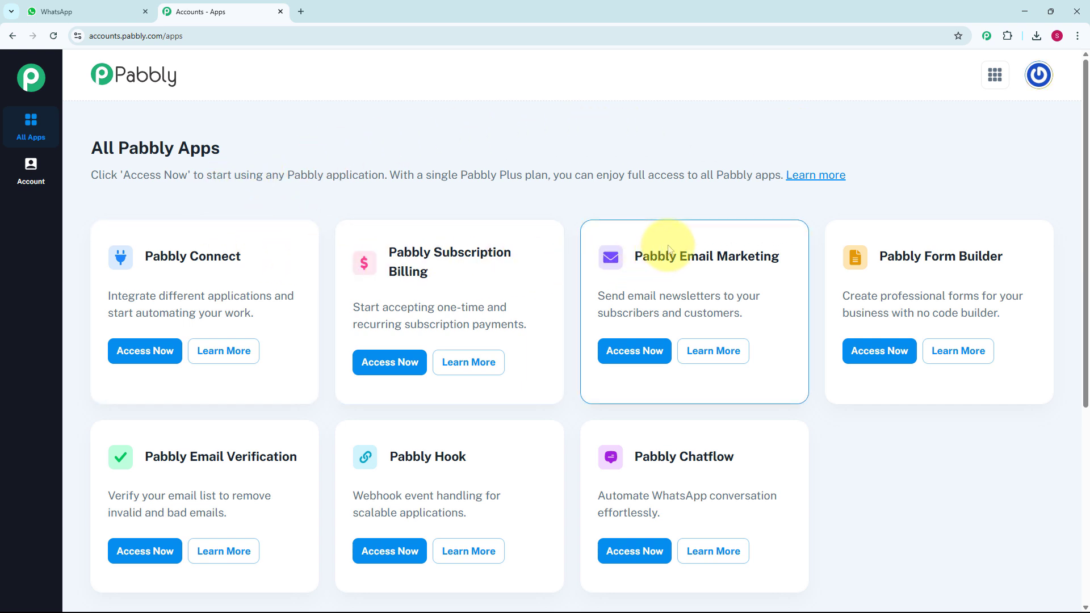
scroll(665, 245, "down", 2)
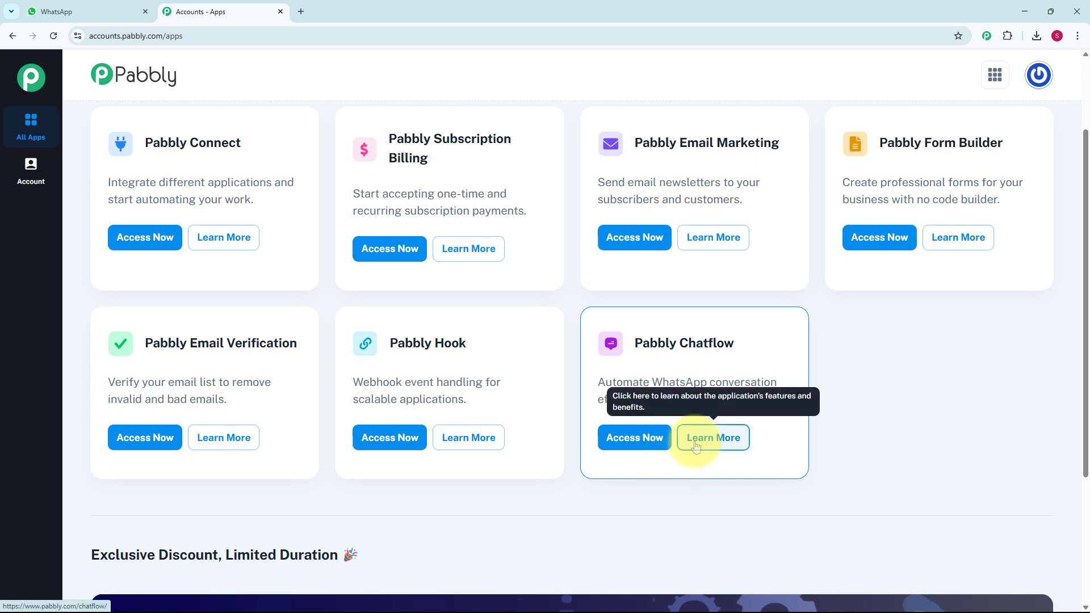
left_click(642, 448)
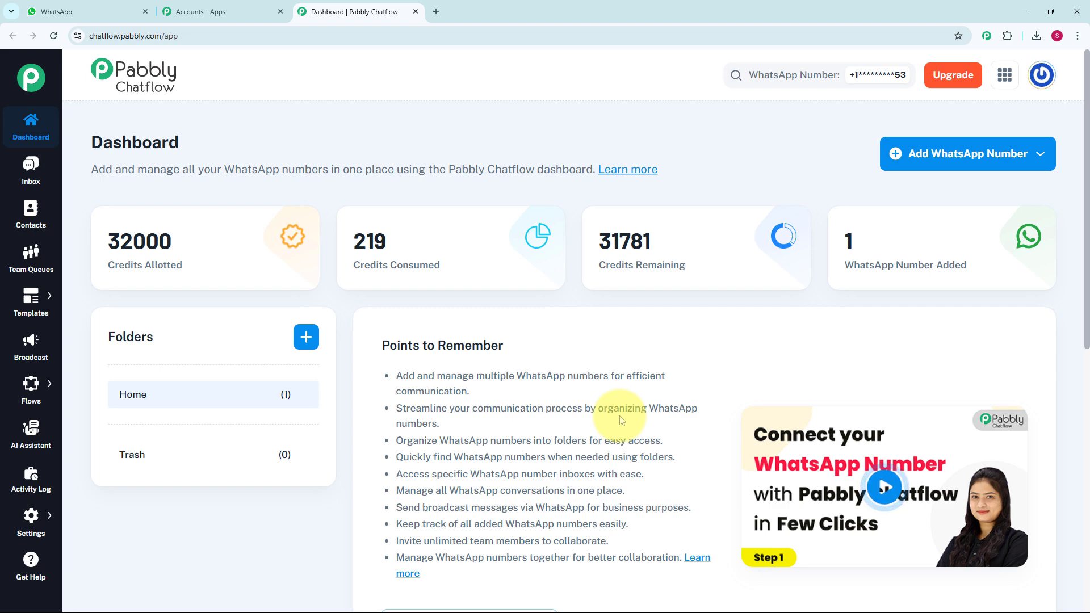
Look through the dashboard's WhatsApp number list, the option for adding a number and the available app sections
scroll(625, 420, "down", 3)
scroll(625, 420, "down", 5)
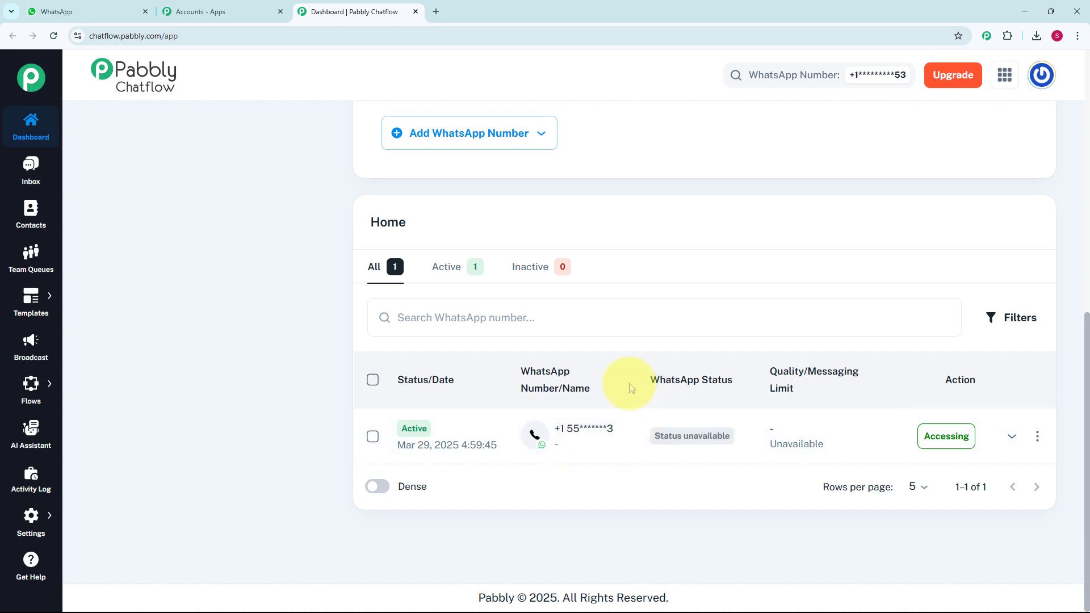
scroll(630, 386, "up", 8)
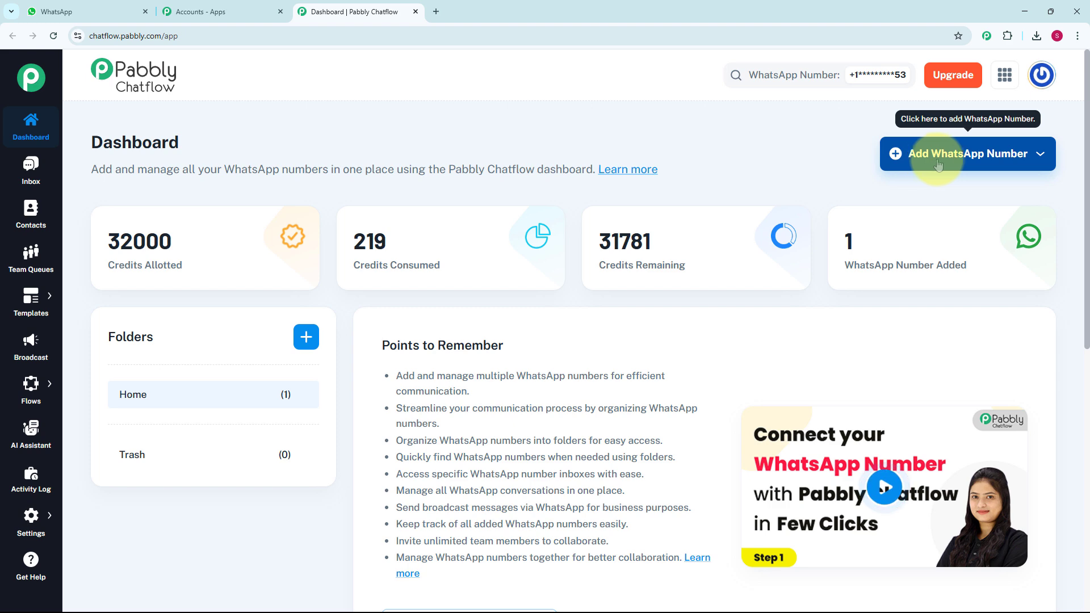
left_click(977, 163)
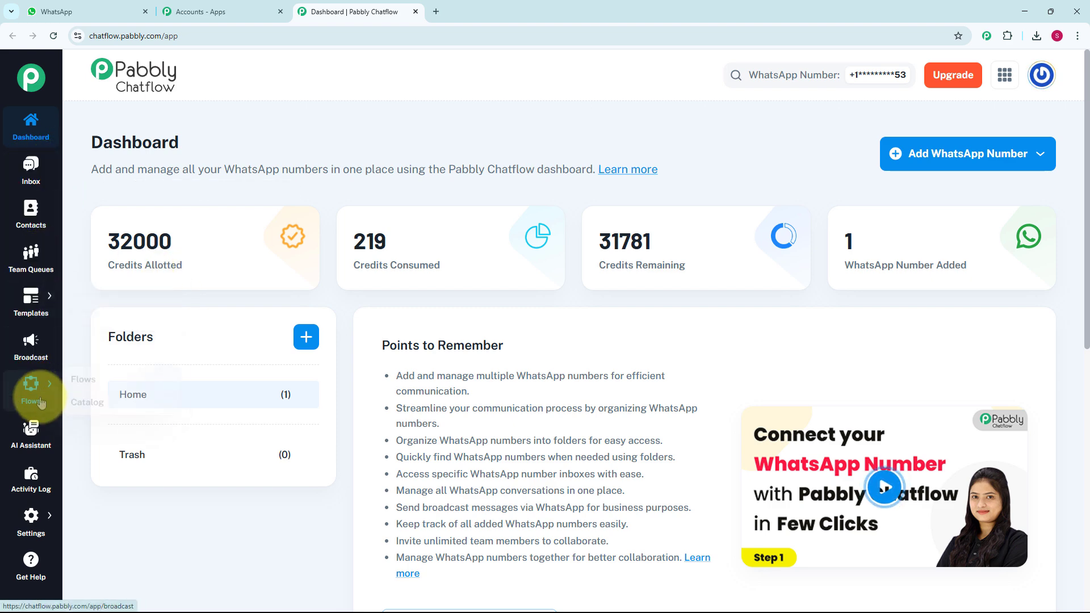
mouse_move(26, 391)
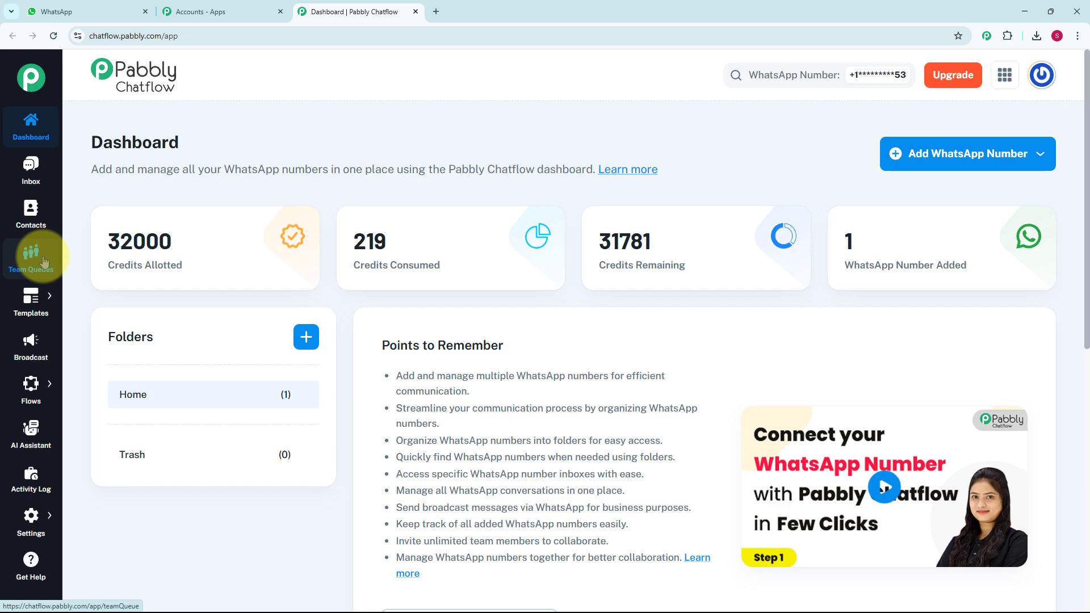
mouse_move(33, 311)
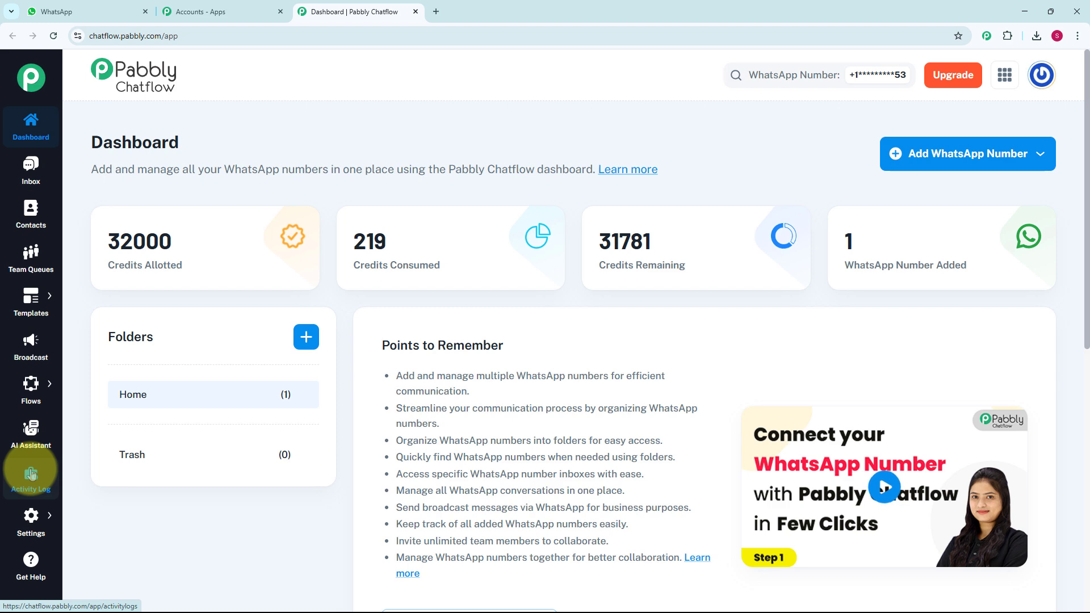
mouse_move(33, 523)
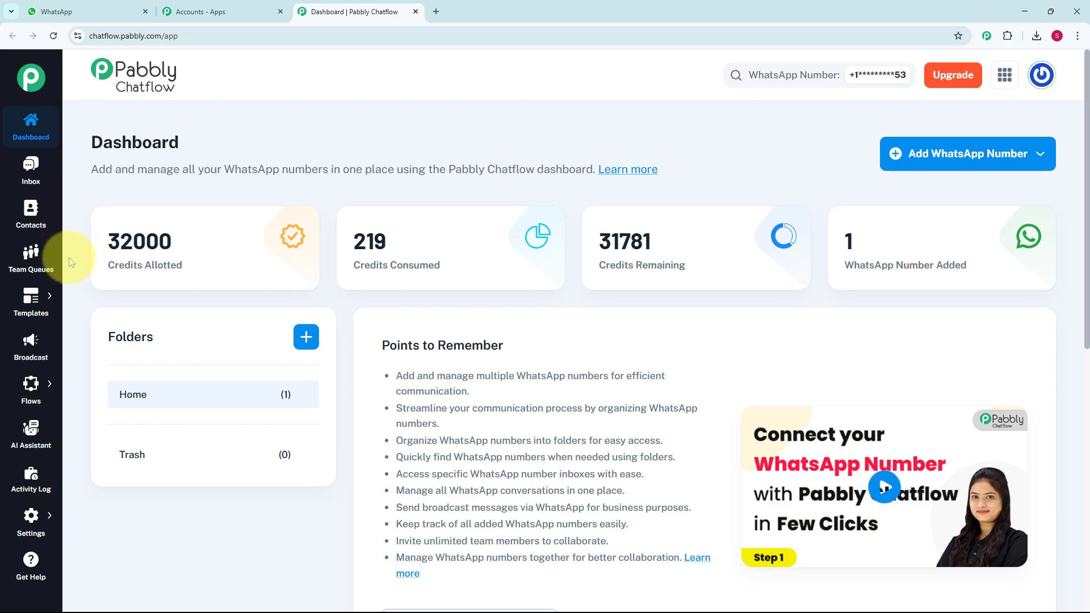
Open the flow list and add a new flow named WhatsApp Chatbot for Room Rental Business
mouse_move(45, 397)
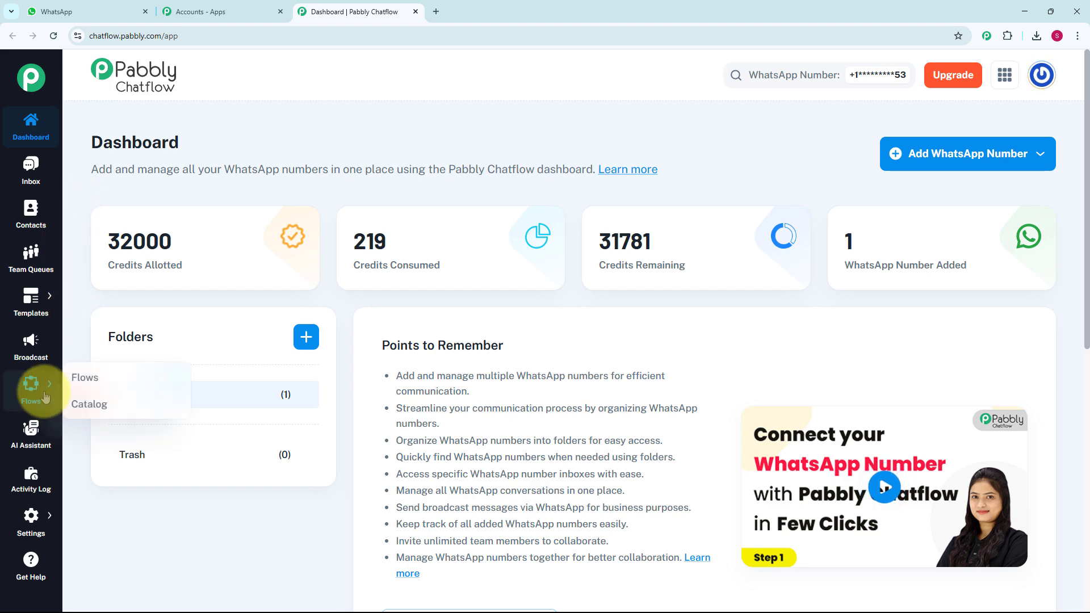
left_click(100, 375)
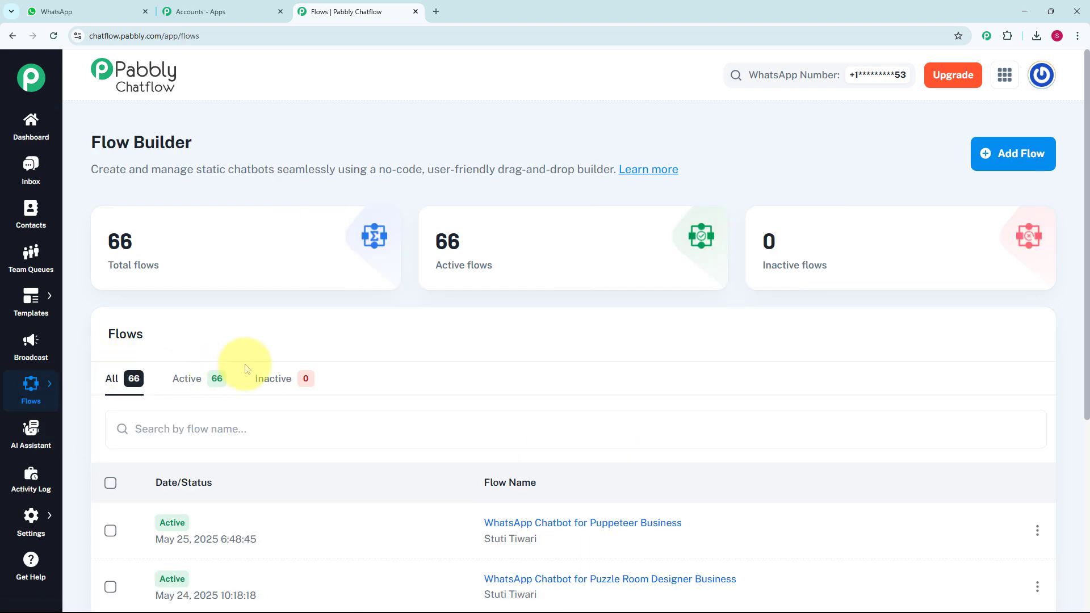
scroll(479, 455, "down", 5)
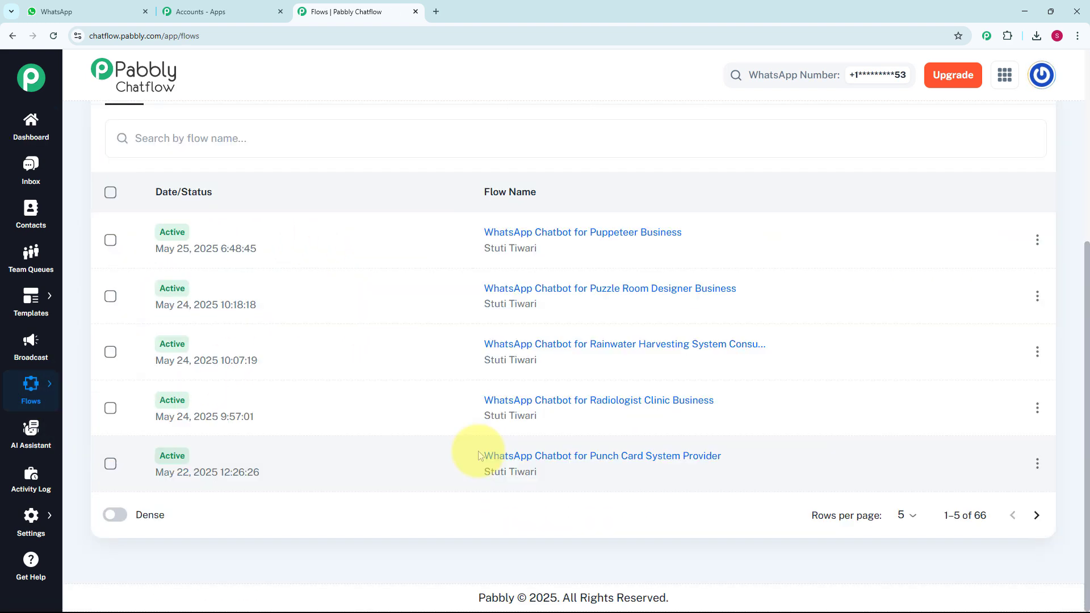
scroll(479, 455, "up", 3)
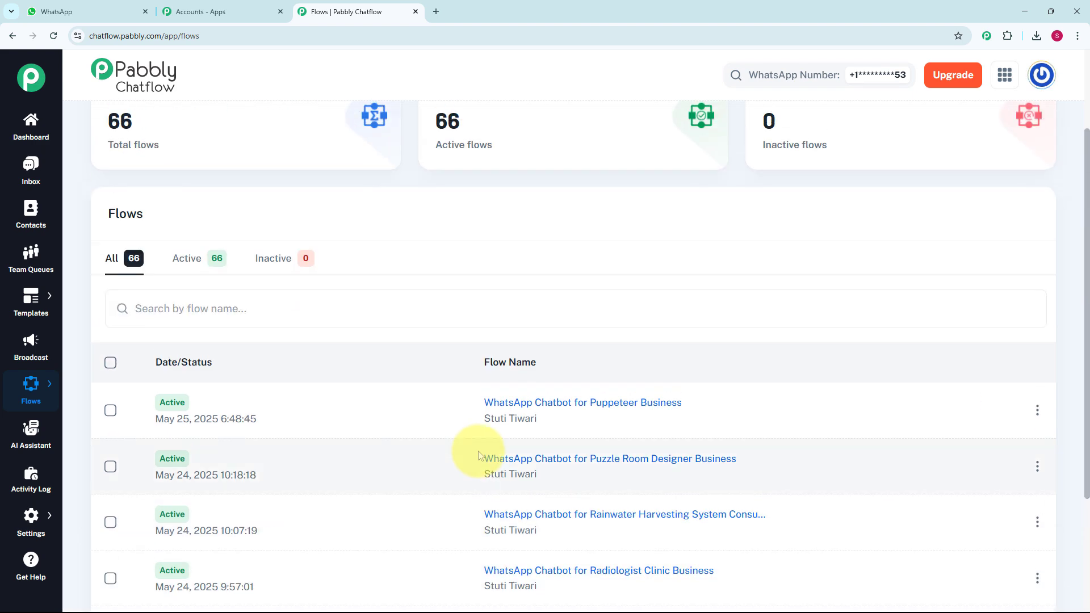
scroll(480, 456, "up", 2)
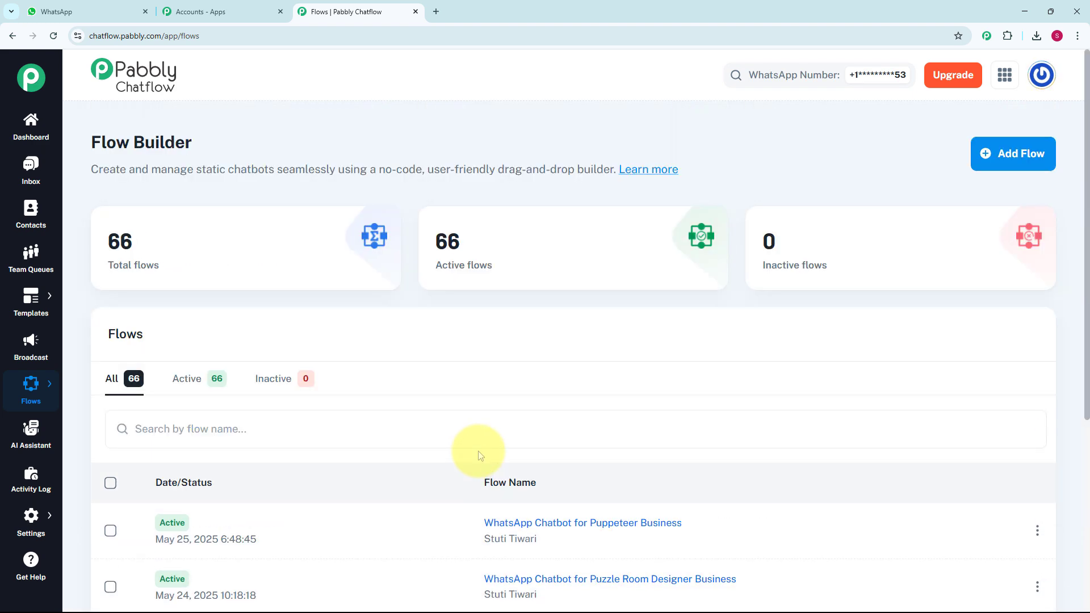
left_click(1017, 155)
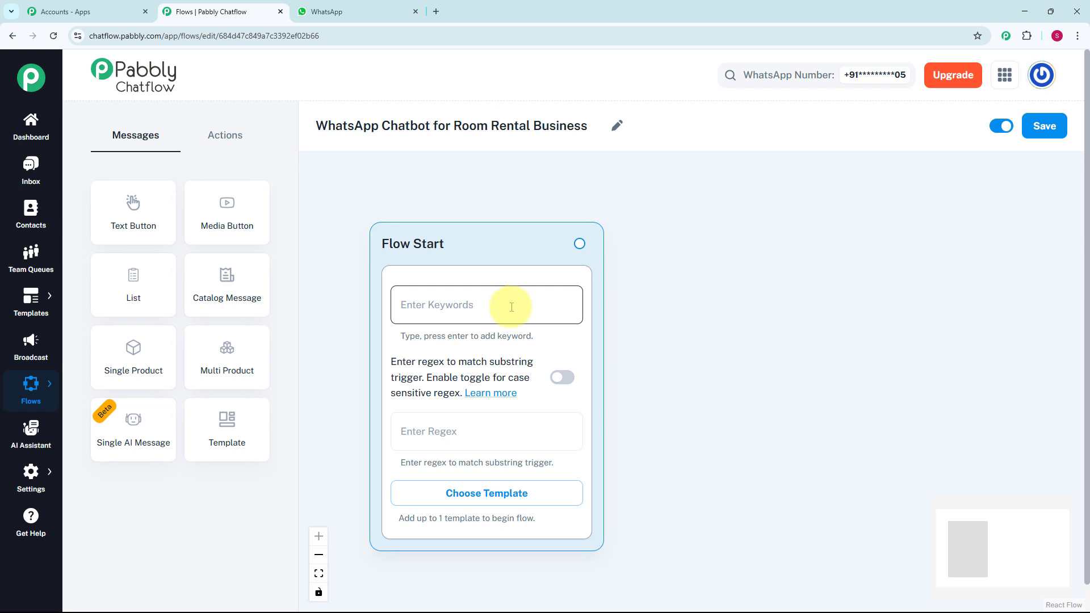
Set the Flow Start regex to [\s\S]+ and connect a new Text + Button message to the start block
left_click(474, 421)
type("[\\s\\S]+")
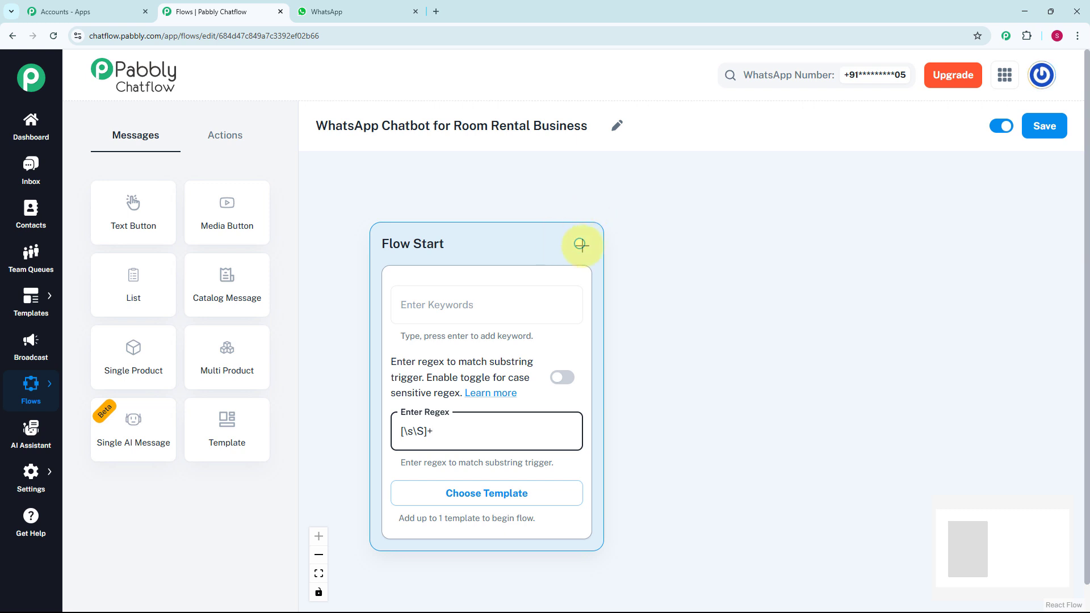
left_click_drag(579, 244, 661, 298)
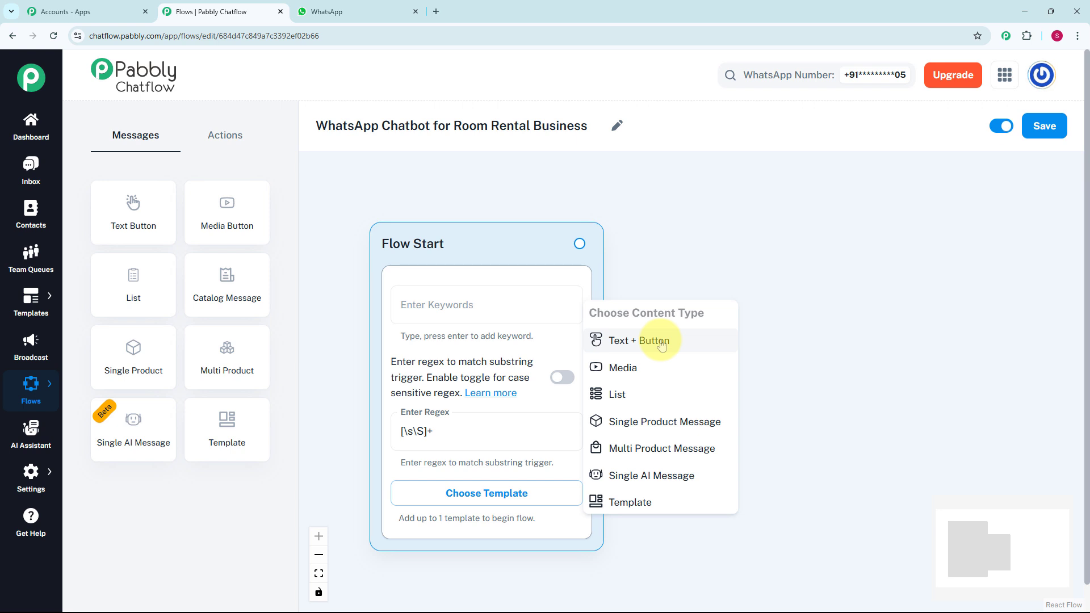
left_click(661, 345)
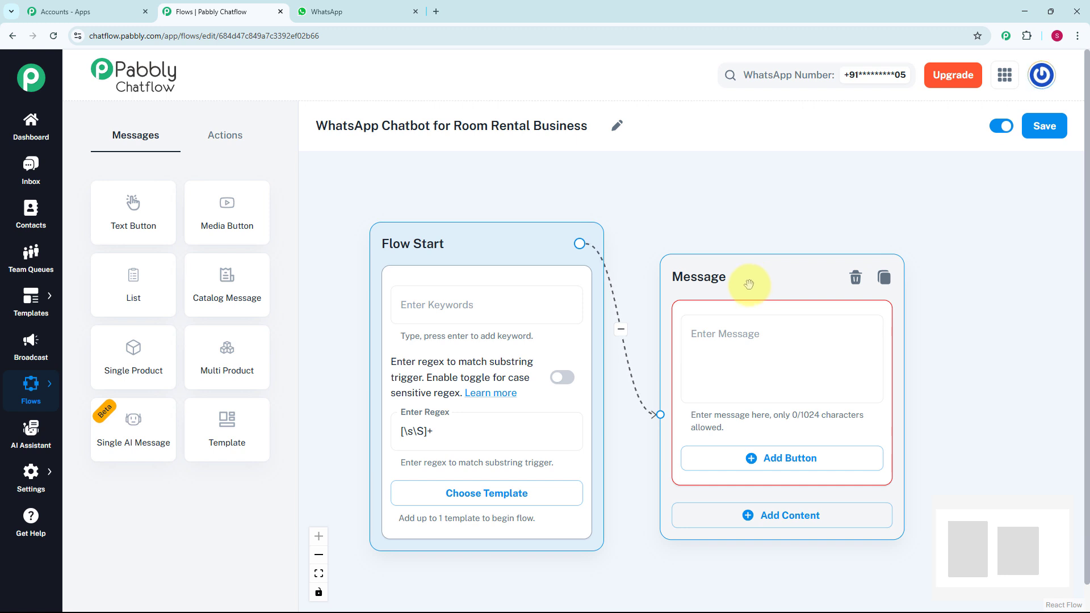
Paste the bold-headed "Welcome to XYZ Room Rentals!" greeting into the new message's text
left_click(734, 365)
key("ctrl+v")
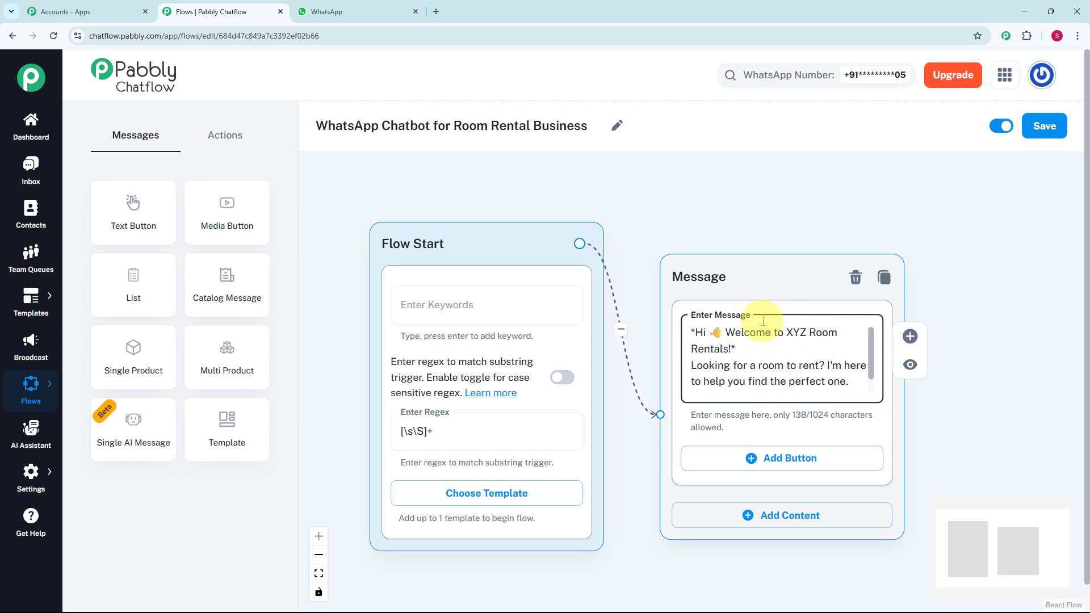
left_click(695, 333)
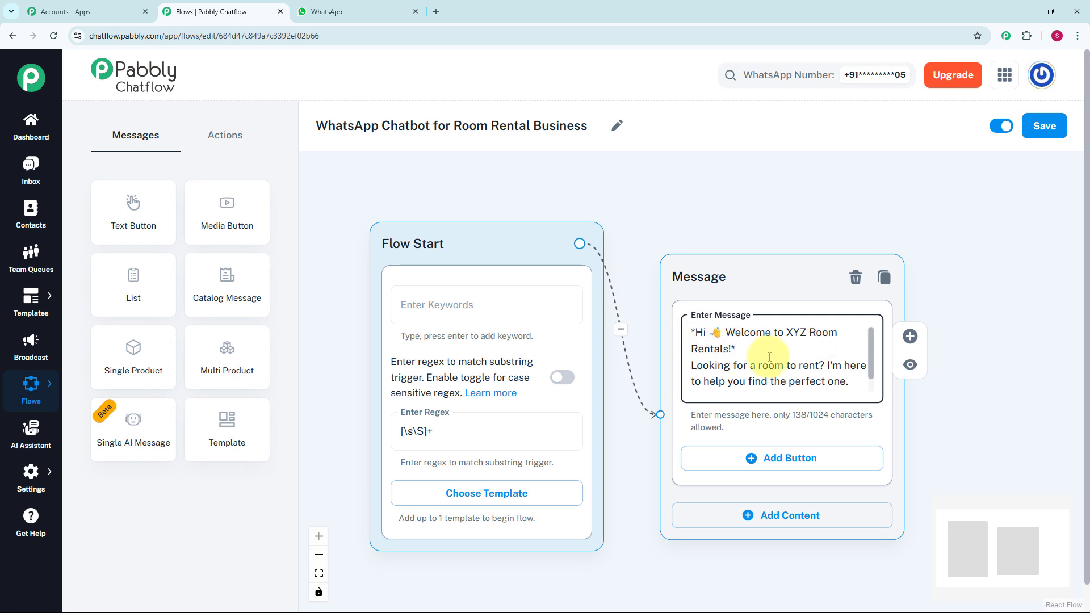
Add three buttons to the welcome message: 🏠View Rooms, Schedule a Visit and Pricing & Facility, each with its emoji
scroll(770, 236, "down", 2)
left_click_drag(822, 203, 757, 183)
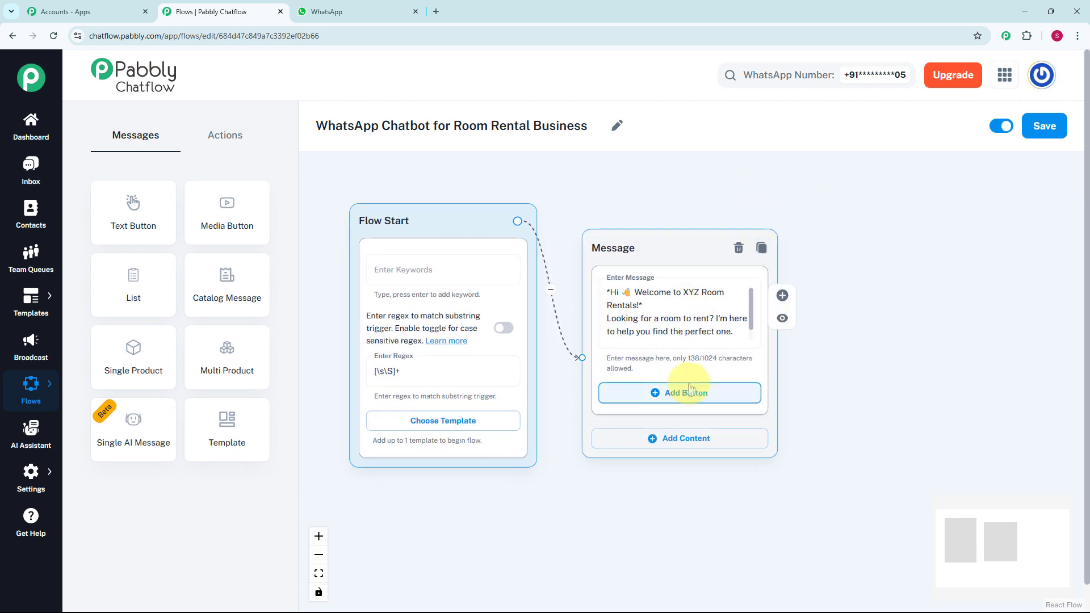
scroll(690, 388, "up", 1)
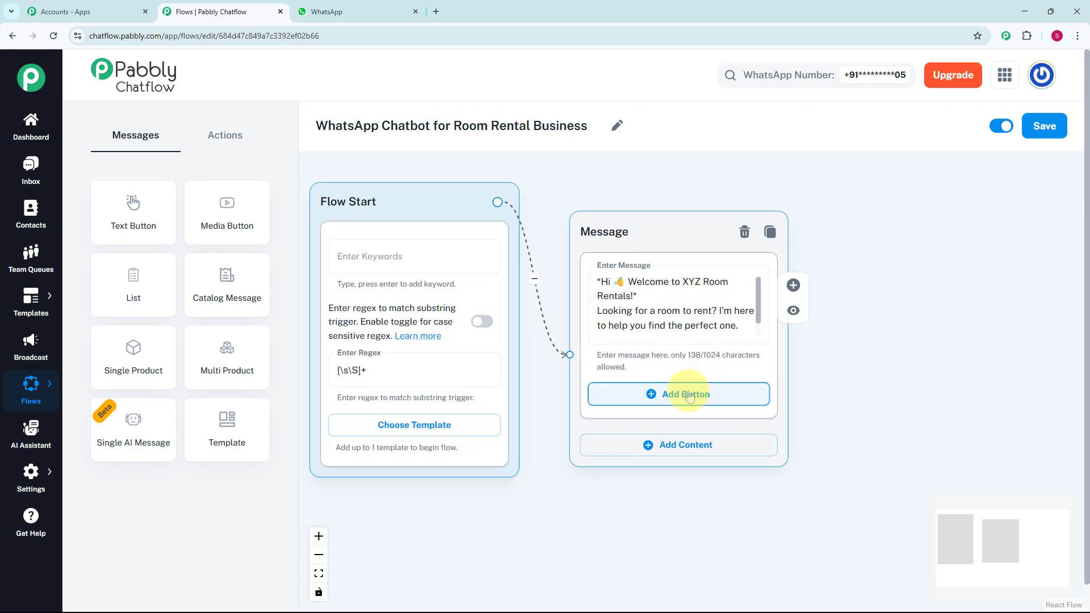
left_click(689, 396)
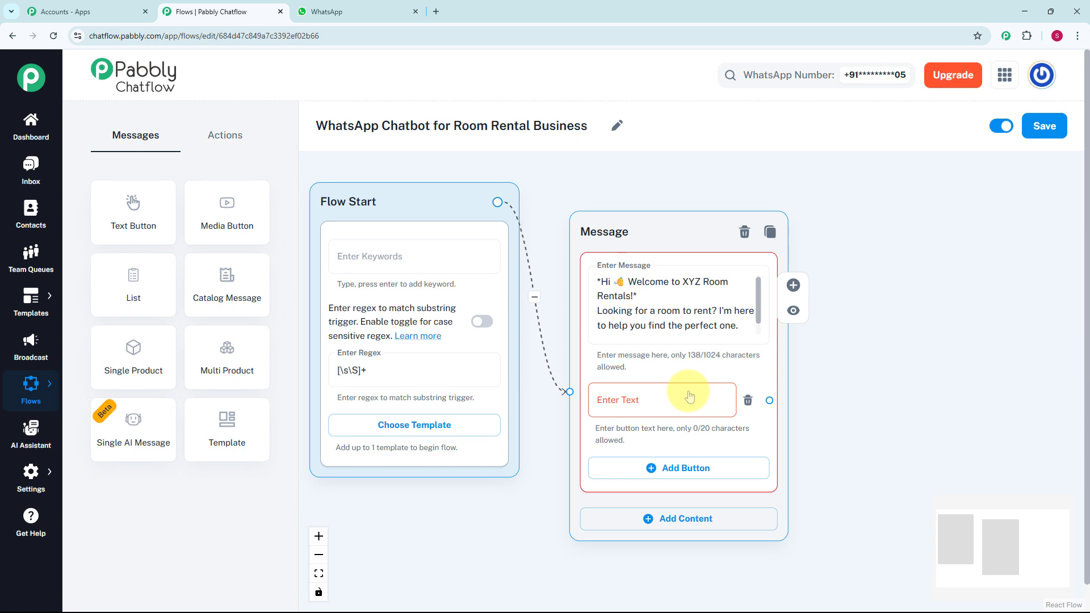
left_click(689, 396)
type("🏠View Rooms")
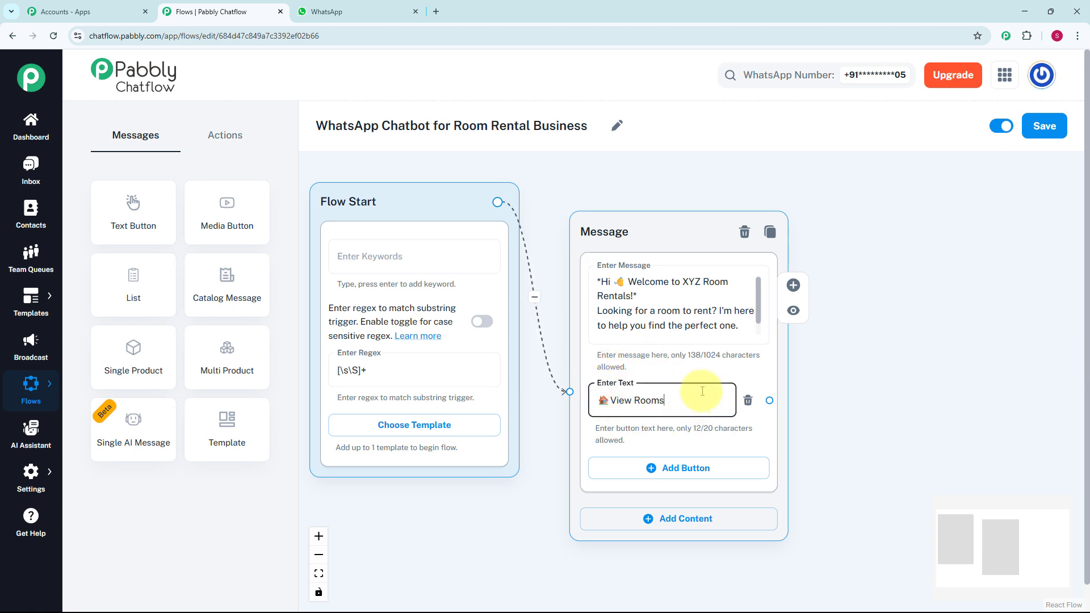
left_click(818, 402)
left_click_drag(874, 395, 823, 344)
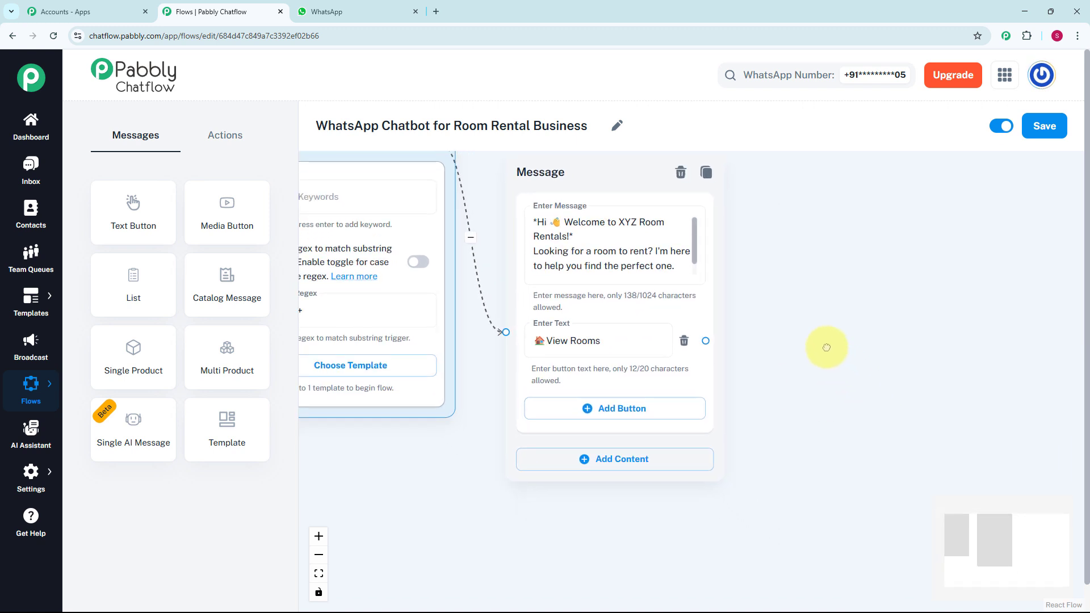
left_click(682, 417)
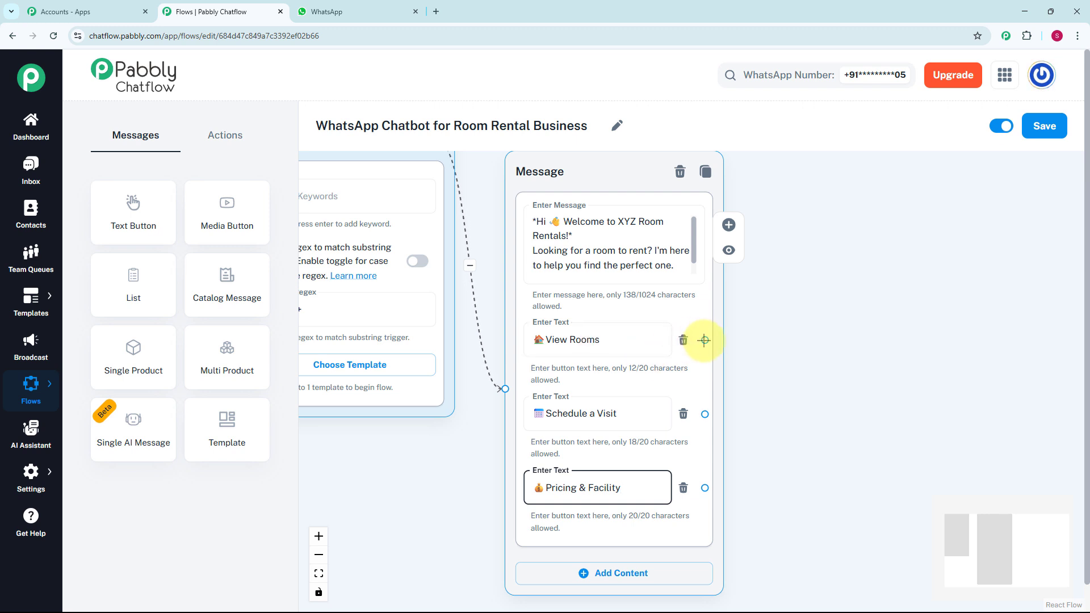
Connect a Text + Button message to the View Rooms button, containing the pasted room price list and a Schedule A Visit button
left_click_drag(704, 340, 798, 305)
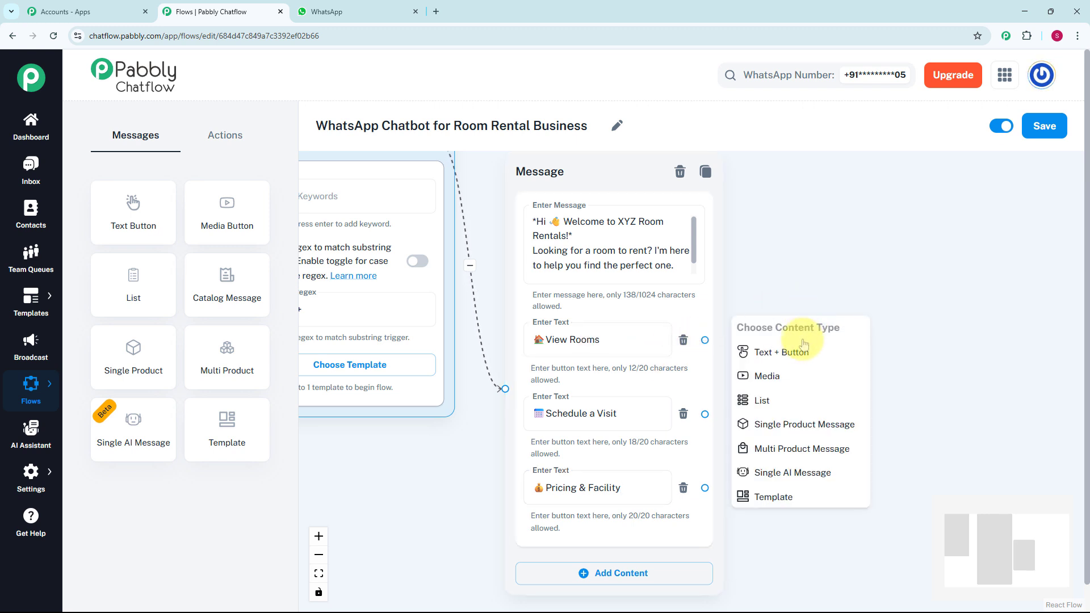
left_click(791, 352)
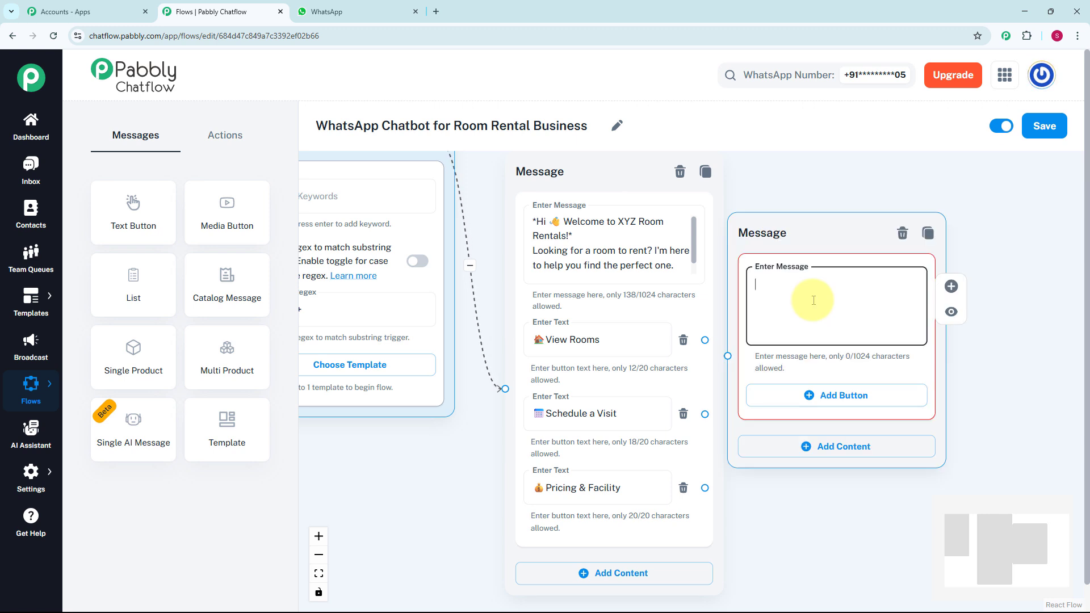
key("ctrl+v")
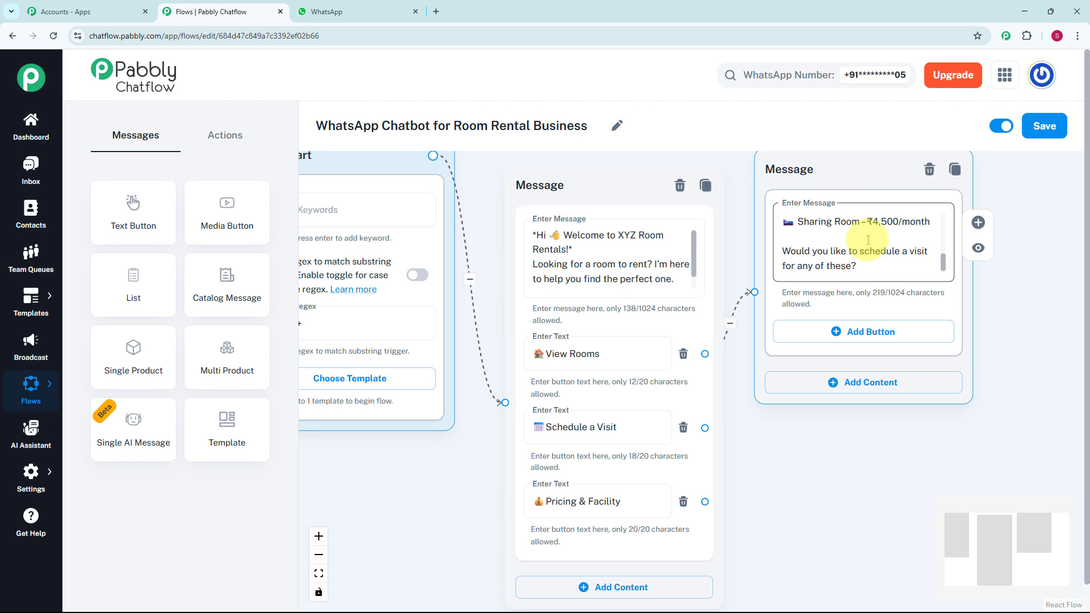
left_click(873, 335)
type("Schedule A Visit")
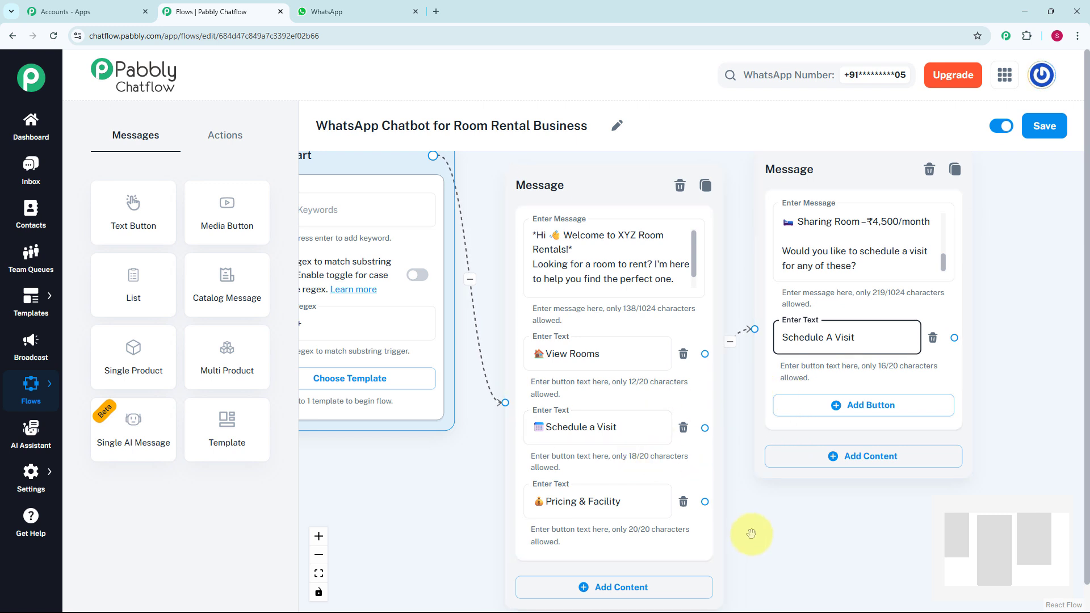
Add an Ask Question block below the room list message and connect the welcome message's Schedule a Visit button to it
left_click_drag(769, 528, 575, 435)
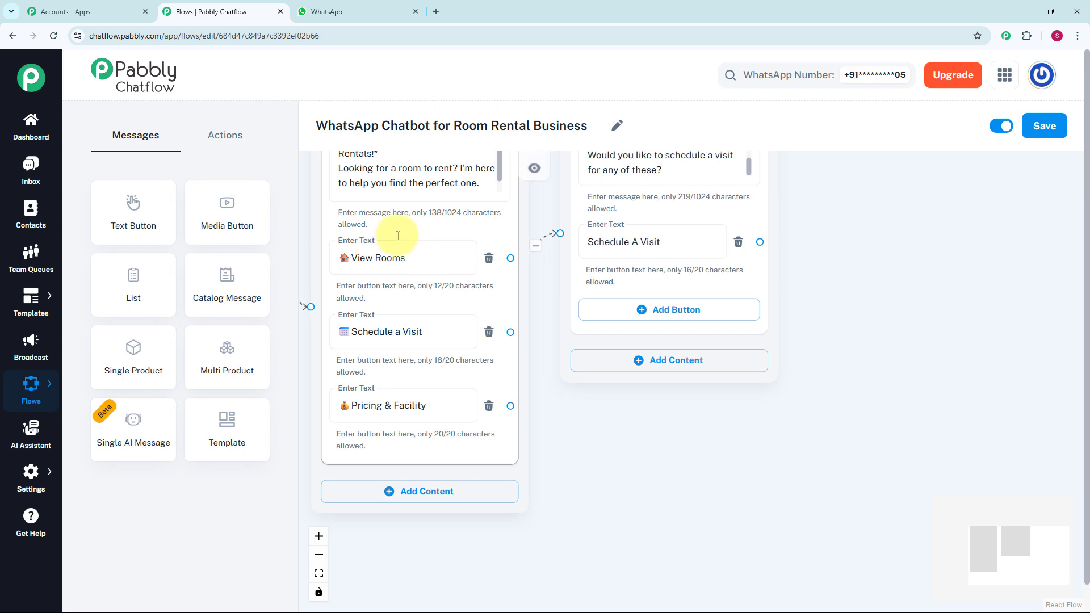
left_click(226, 135)
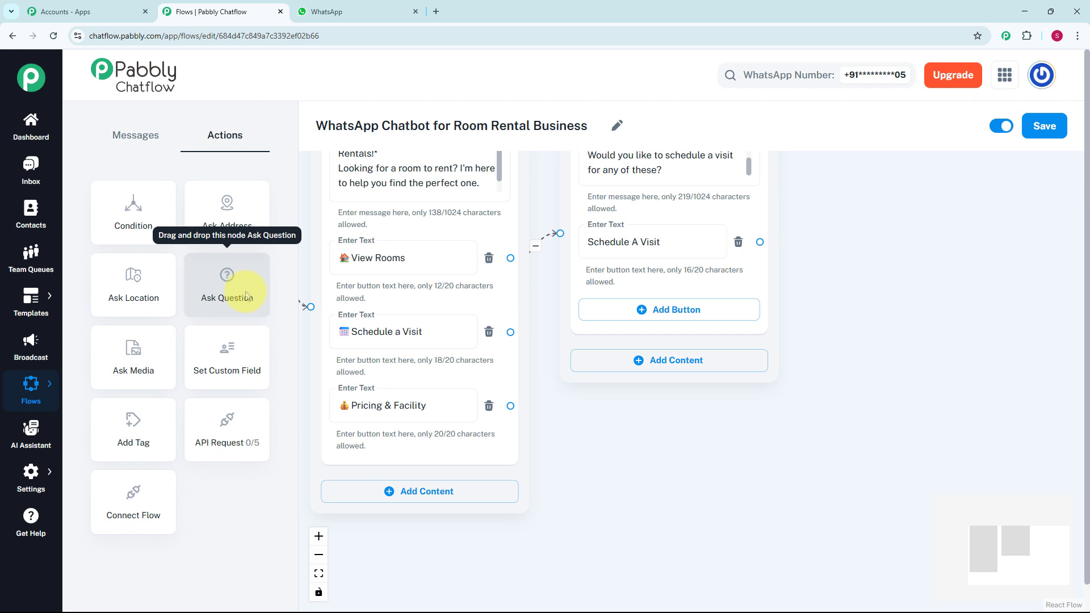
left_click_drag(246, 295, 765, 464)
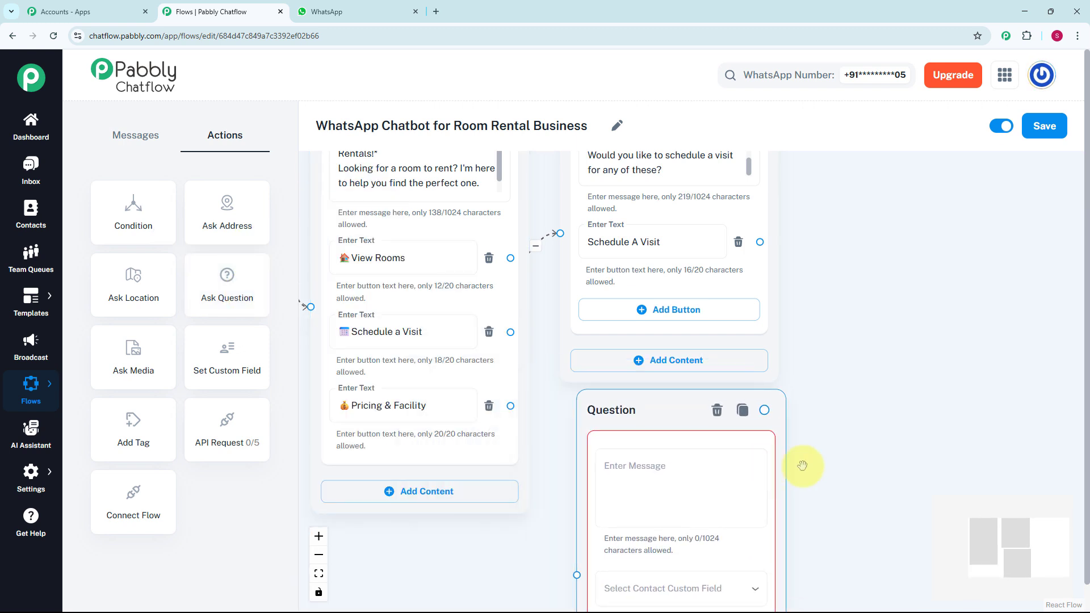
left_click_drag(870, 446, 793, 340)
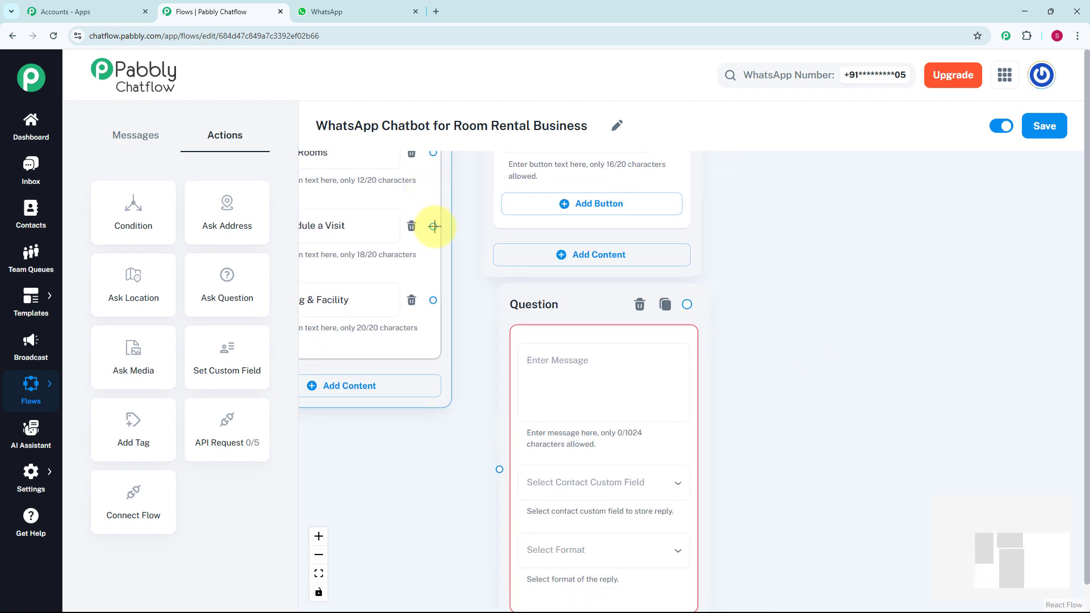
left_click_drag(434, 227, 499, 469)
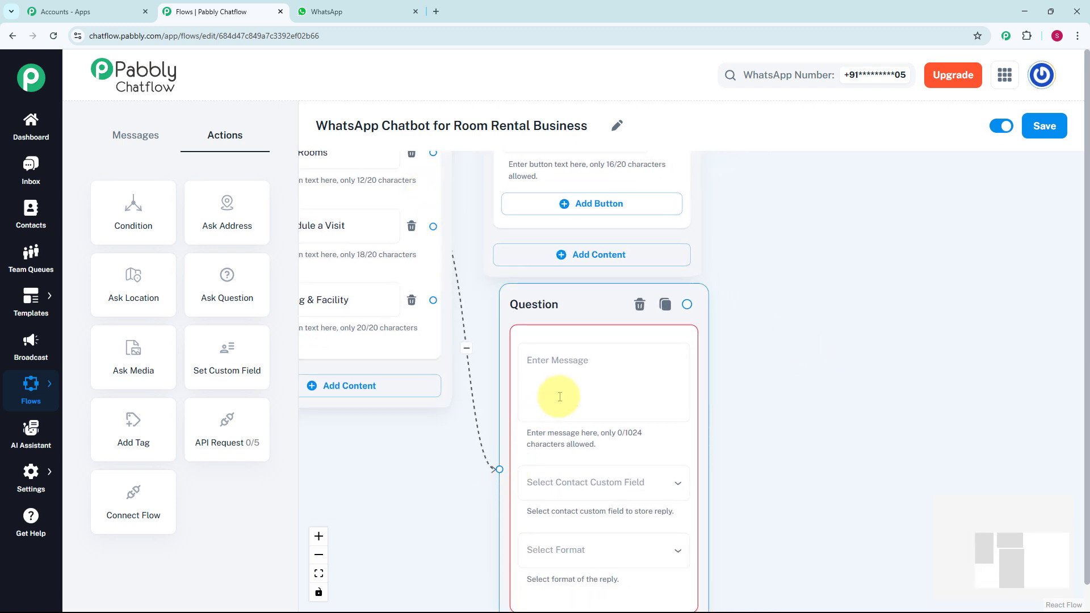
Have the question ask "Great! Please share your details so we can book a visit: 🧑 Full Name", storing replies in FullName with format Any
left_click(567, 382)
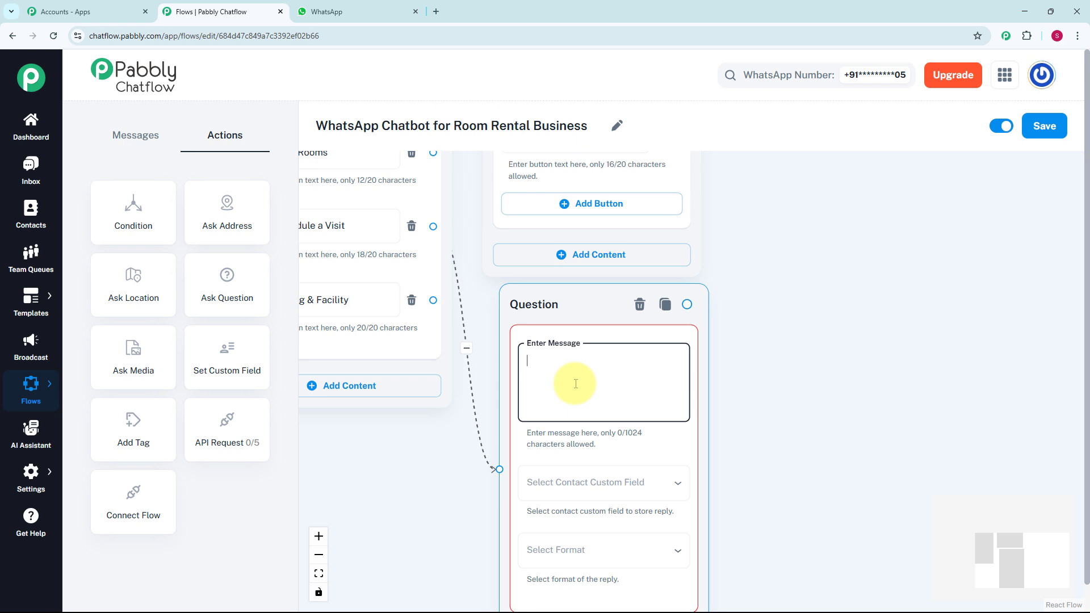
type("Great! Please share your details so we can book a visit:  🧑 Full Name")
left_click_drag(812, 458, 714, 281)
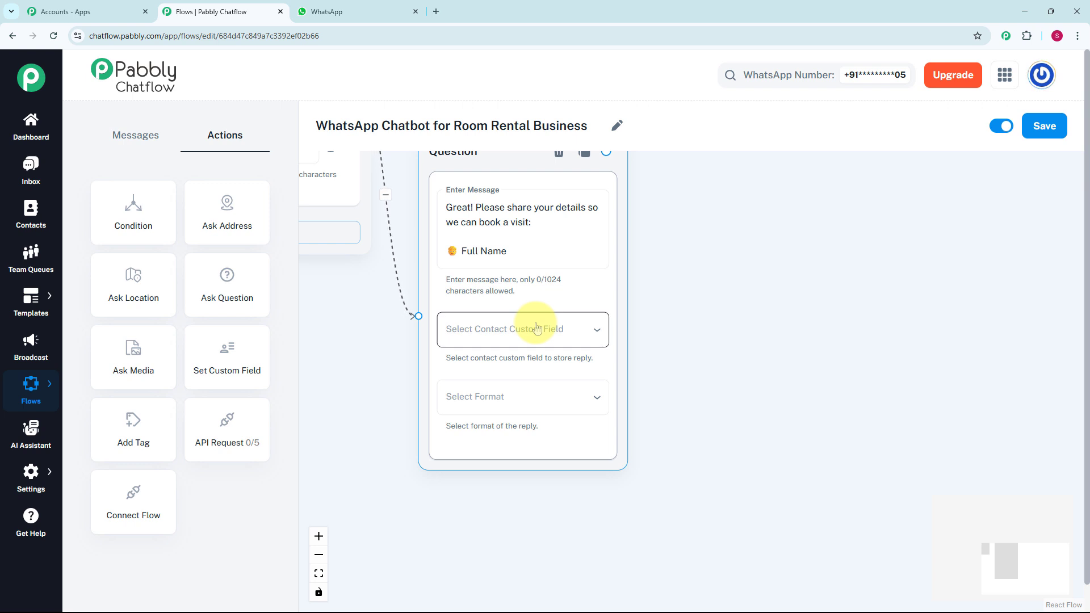
left_click(537, 328)
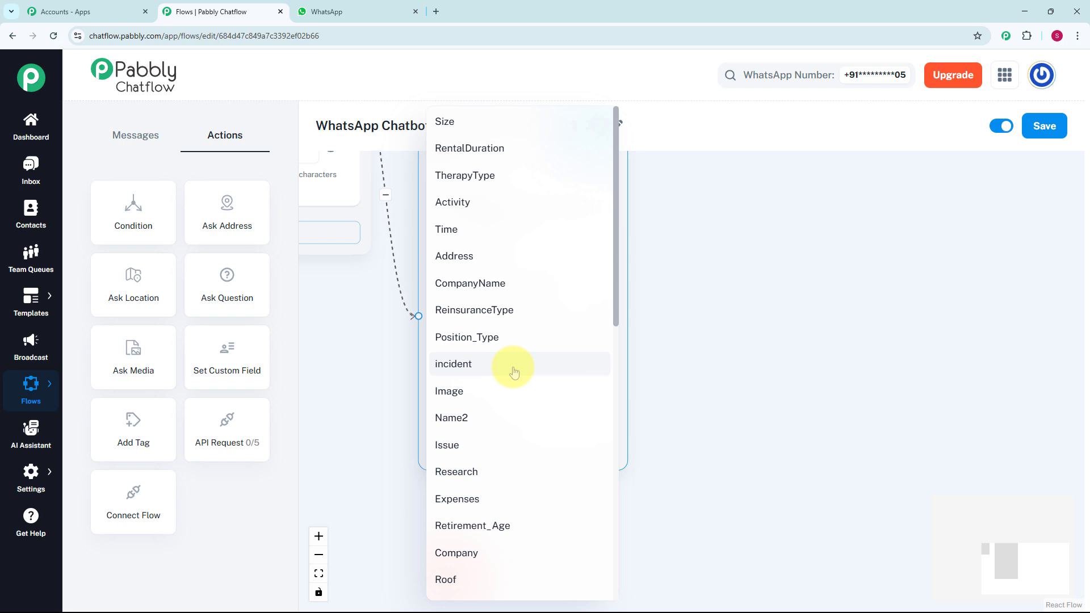
scroll(515, 372, "down", 6)
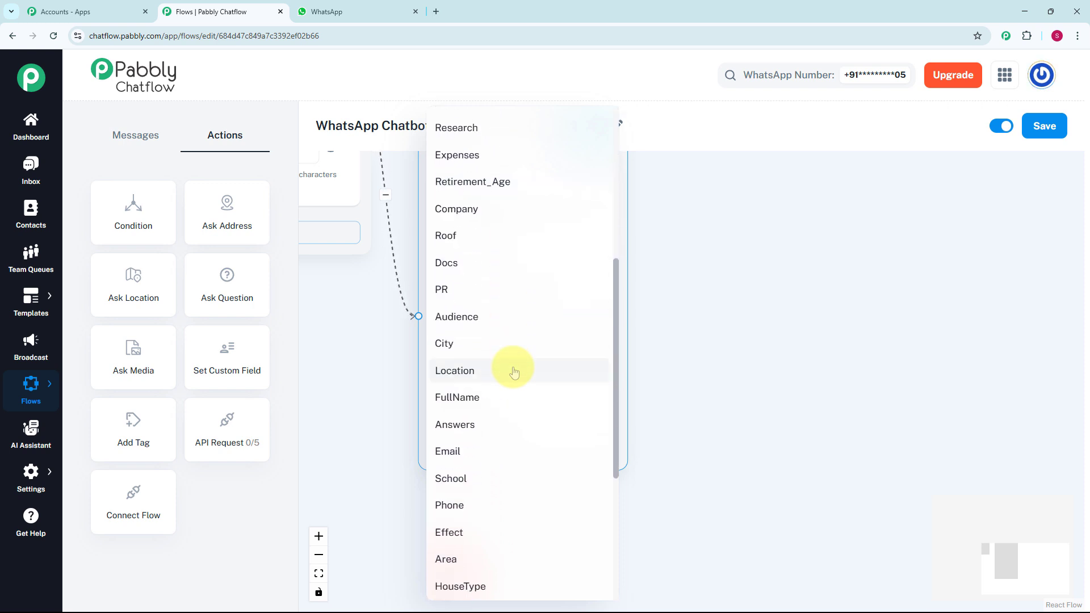
scroll(514, 371, "down", 1)
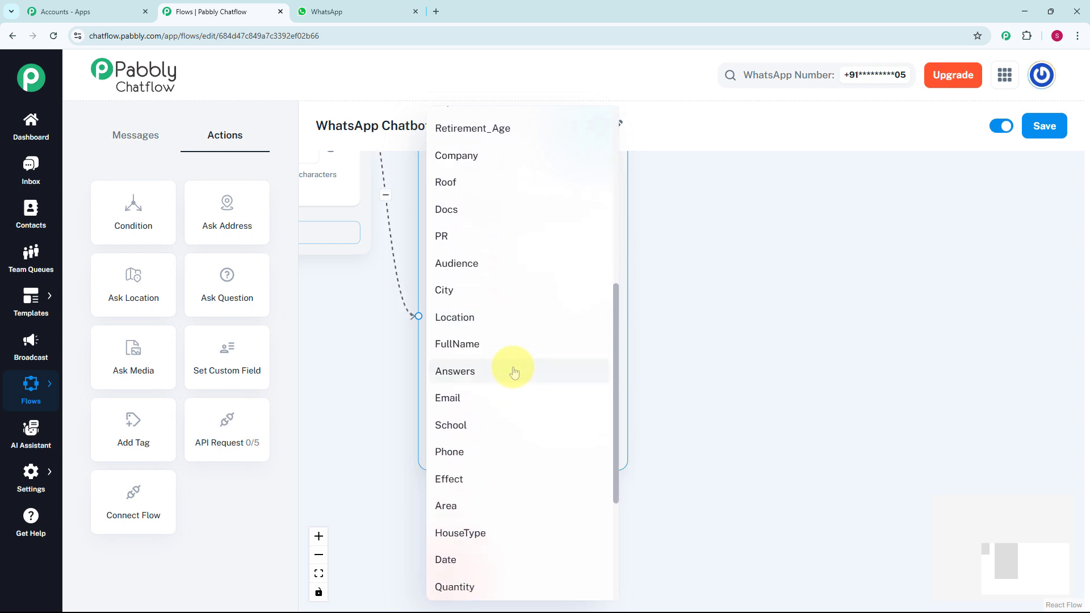
left_click(41, 484)
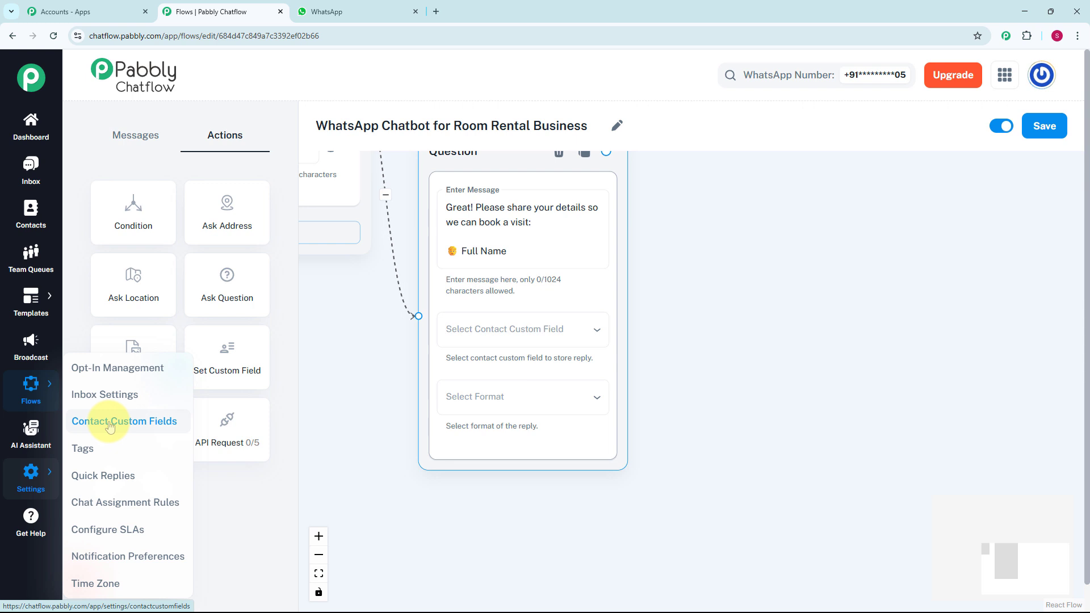
left_click(483, 330)
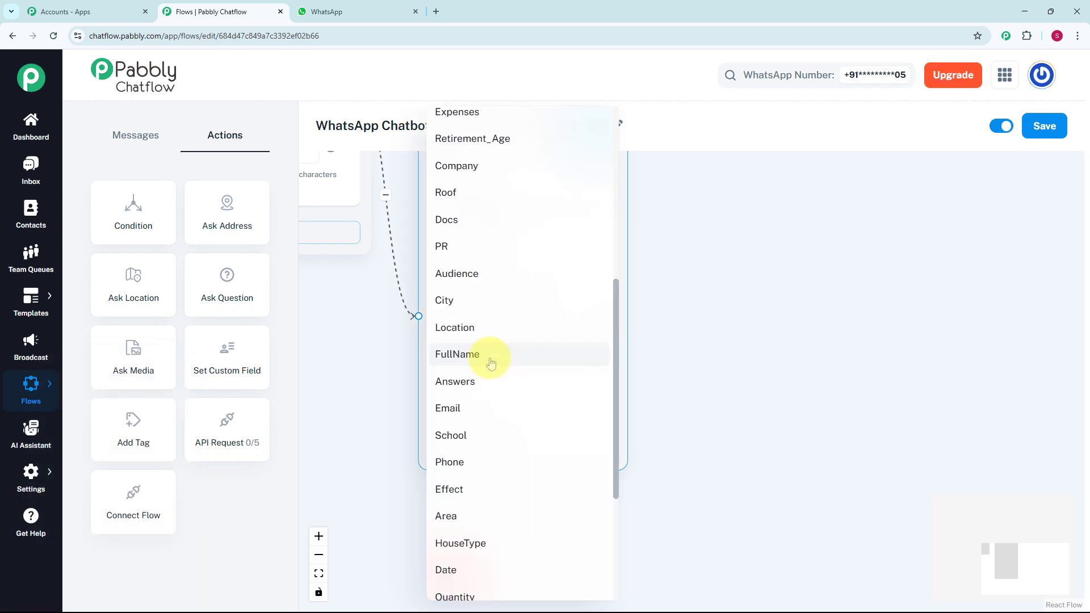
left_click(491, 358)
left_click(486, 401)
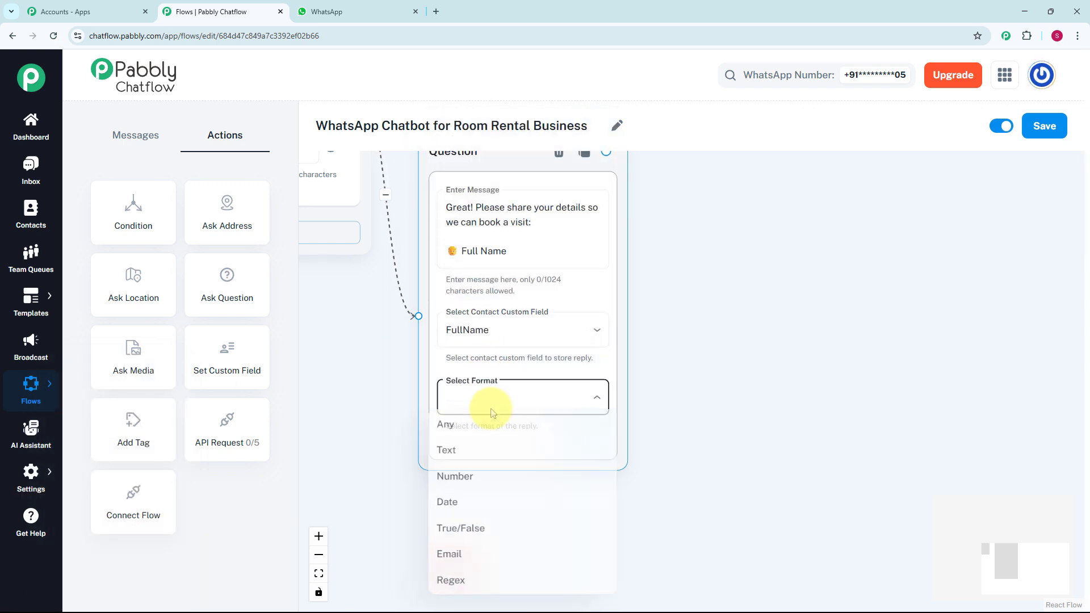
left_click(455, 432)
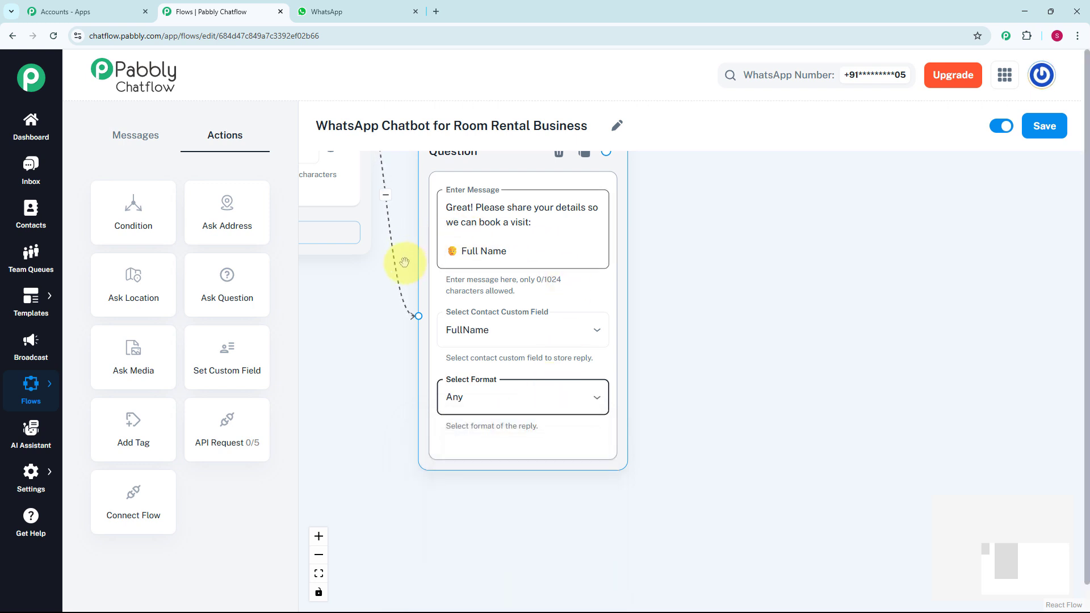
Connect a second question asking "Please provide : Preferred Date" after the full name question, storing the reply in the Date field with format Date
scroll(676, 279, "down", 2)
scroll(676, 280, "down", 1)
left_click_drag(676, 280, 635, 439)
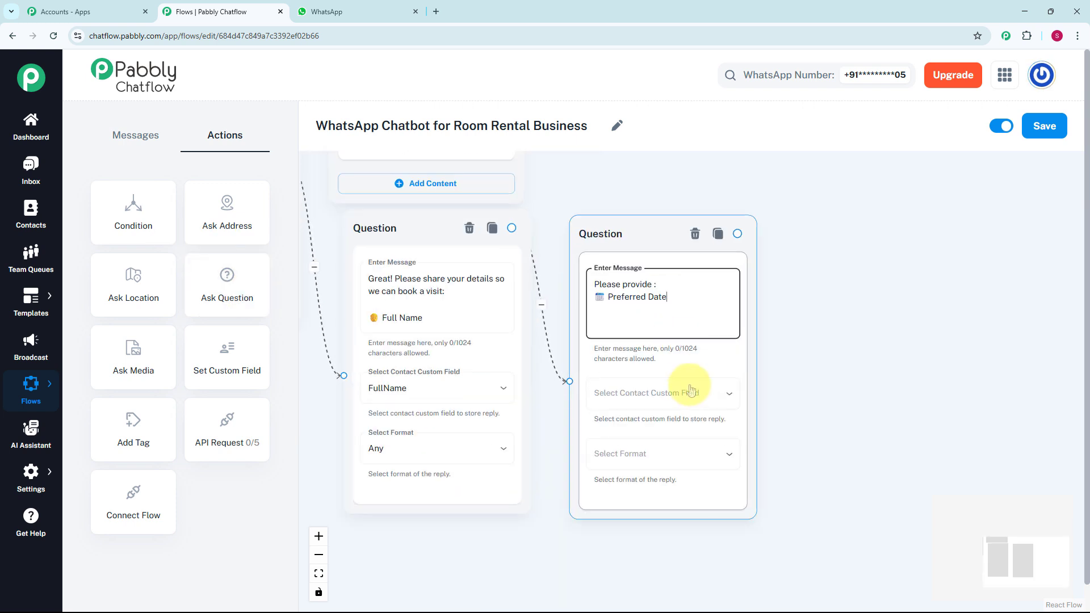
left_click(688, 389)
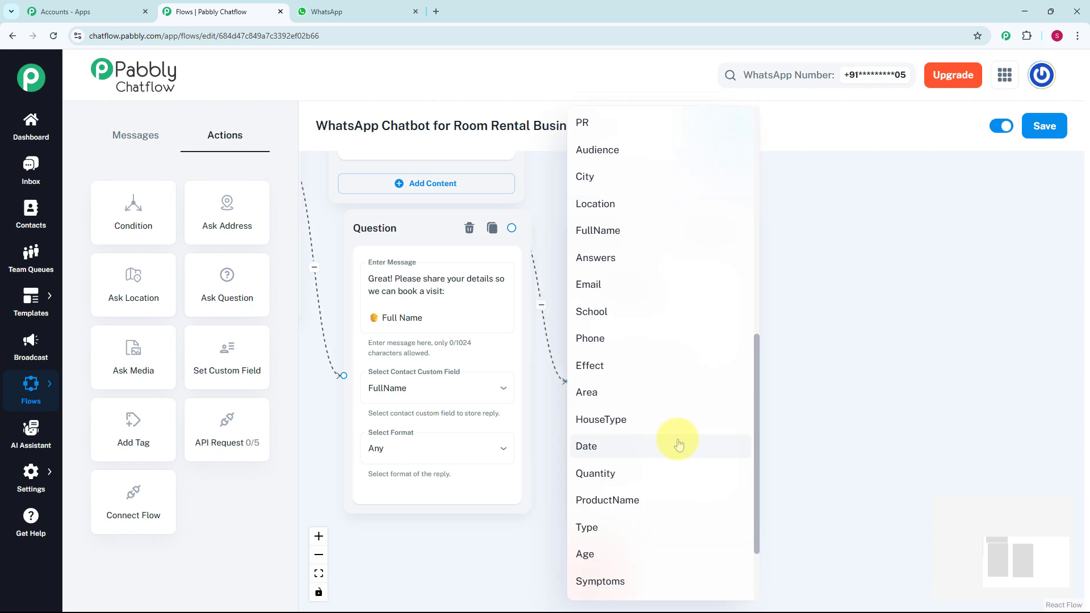
left_click(678, 446)
left_click(681, 447)
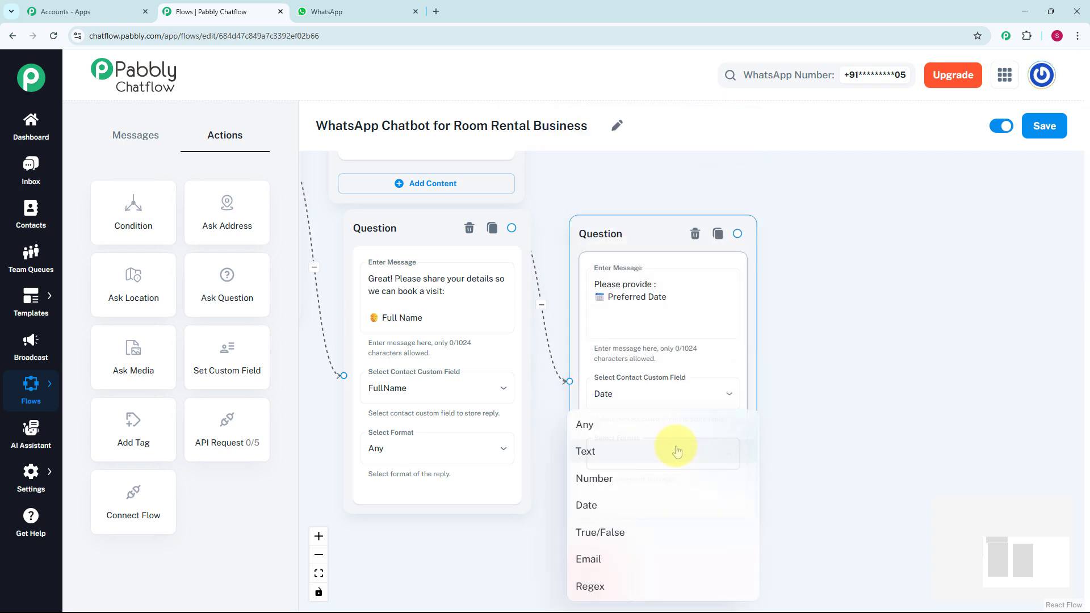
left_click(631, 509)
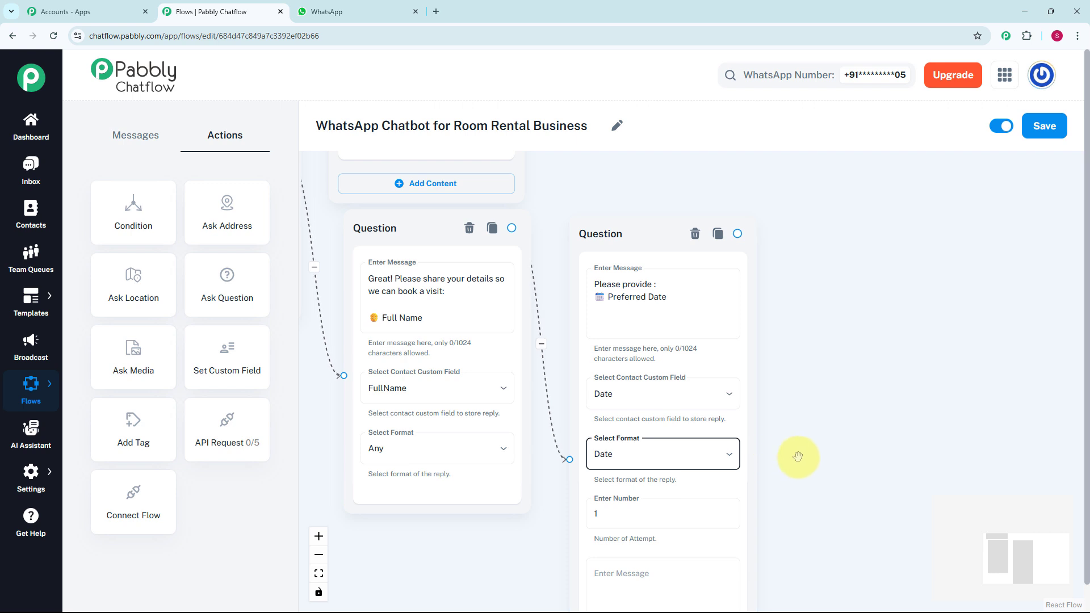
Connect a Text + Button message to the preferred date question, reading "Thank you! We've noted your visit." with a calendar emoji
left_click_drag(798, 456, 733, 333)
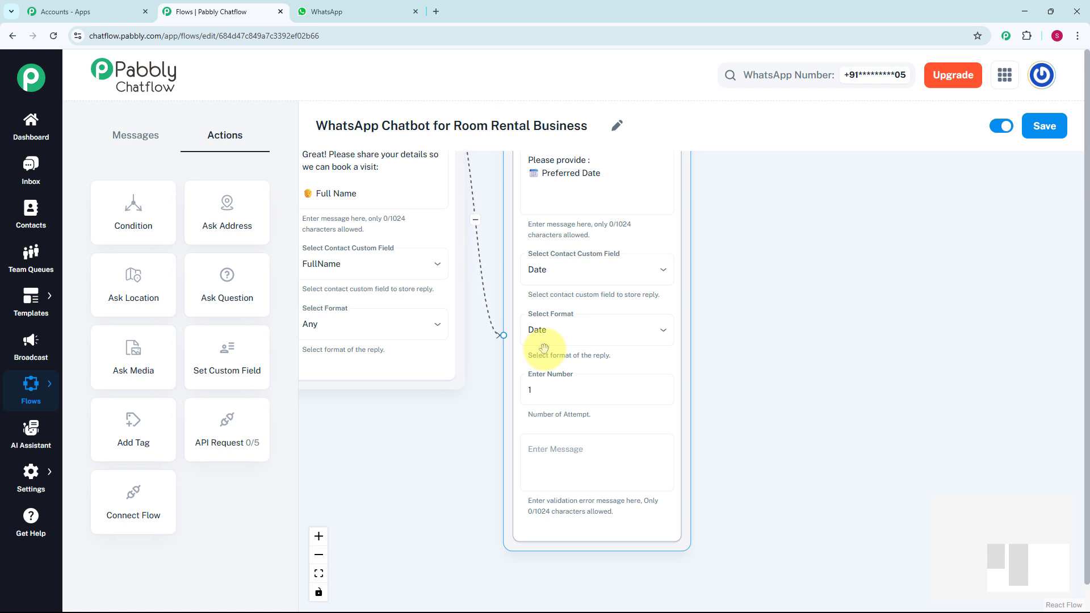
scroll(837, 309, "down", 2)
left_click_drag(837, 309, 830, 417)
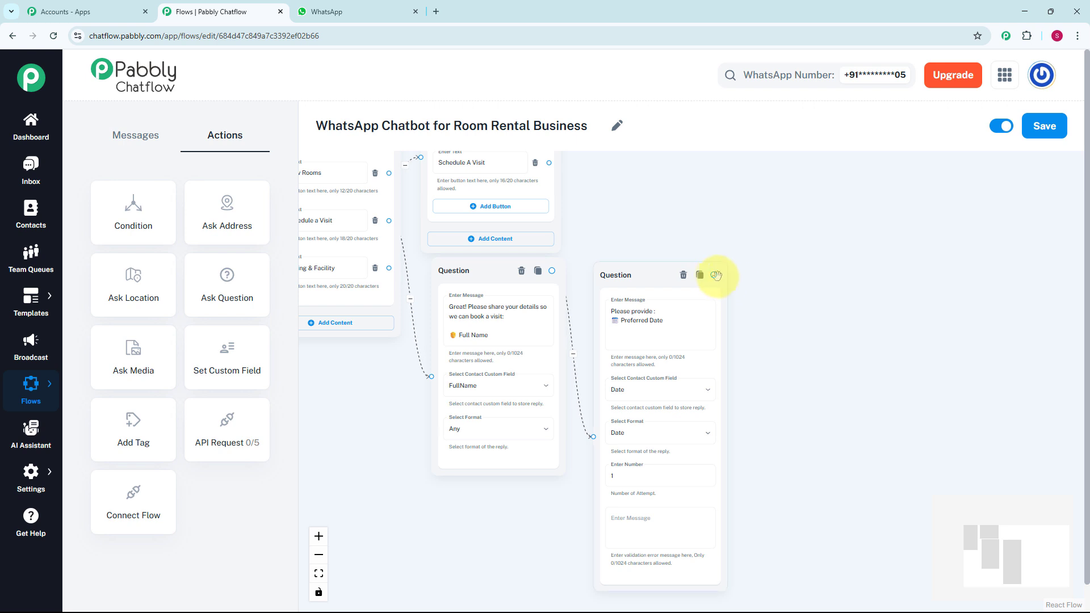
left_click_drag(713, 275, 786, 328)
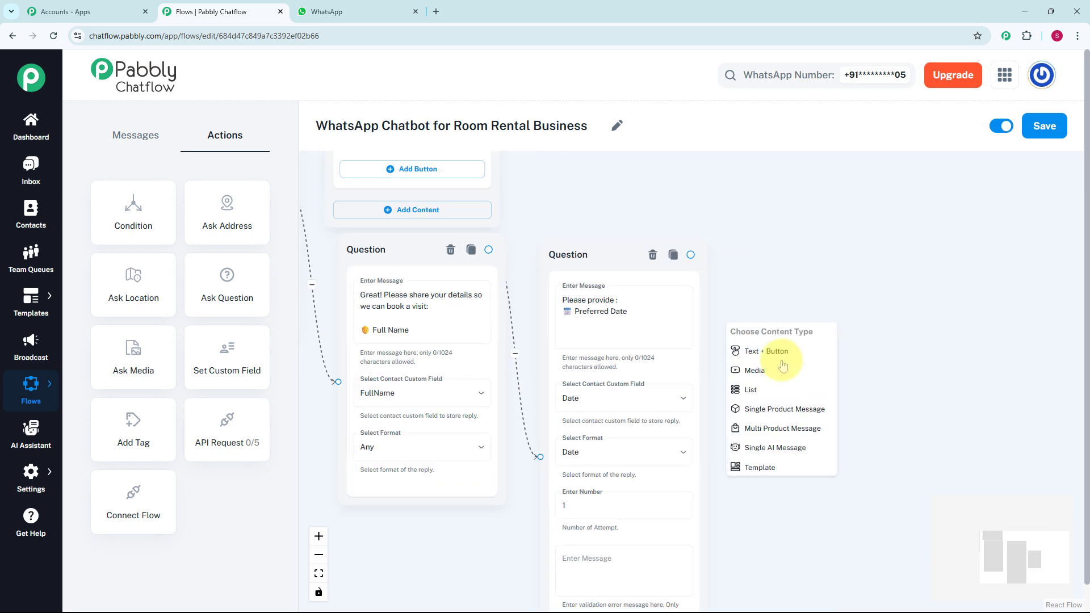
left_click(761, 352)
left_click_drag(827, 320, 829, 309)
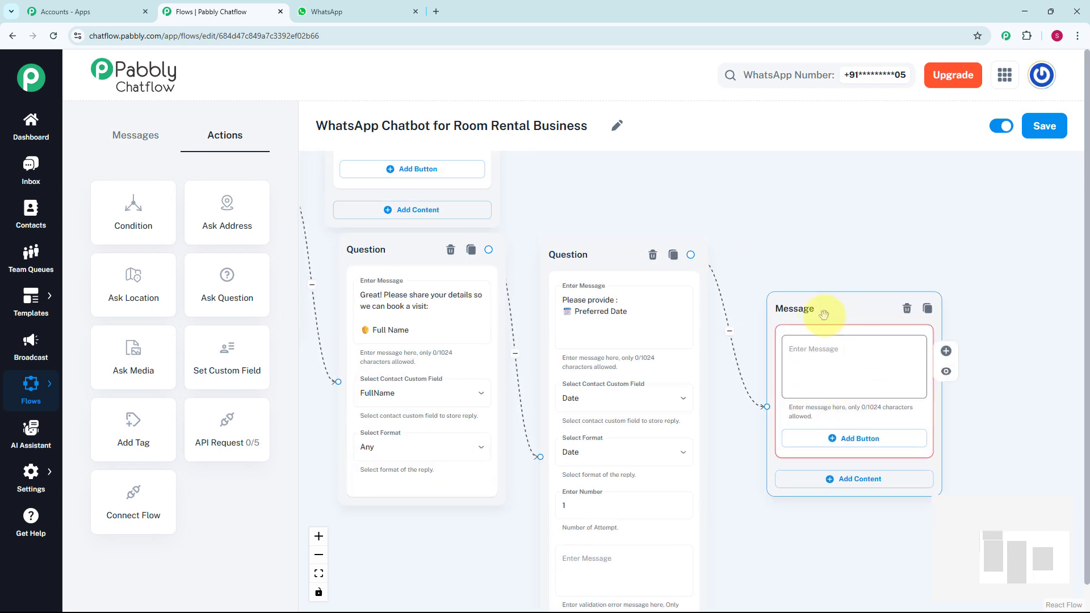
left_click(832, 377)
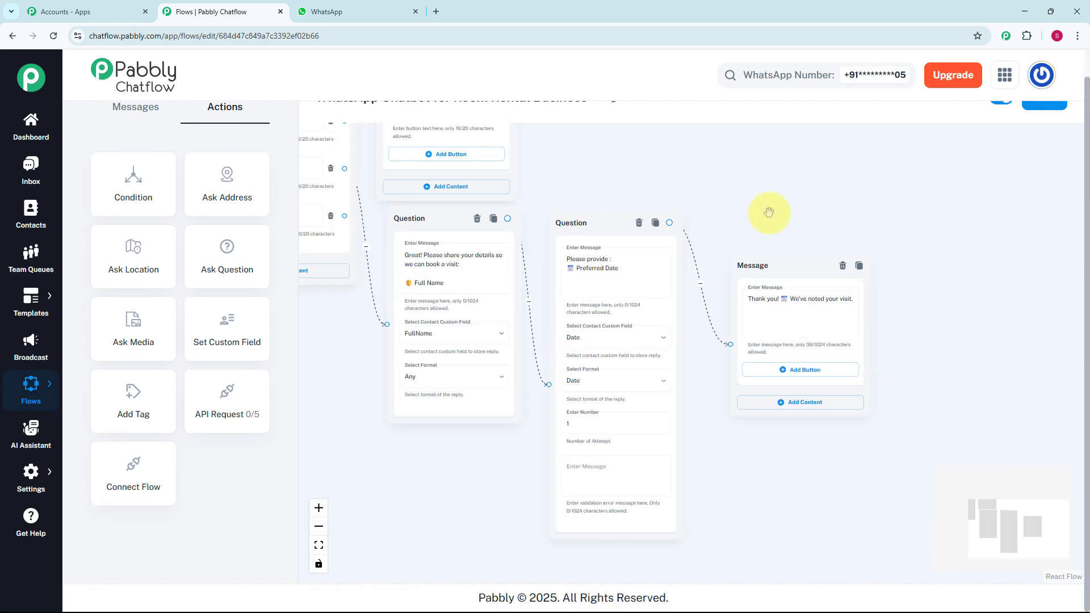
left_click_drag(709, 189, 886, 214)
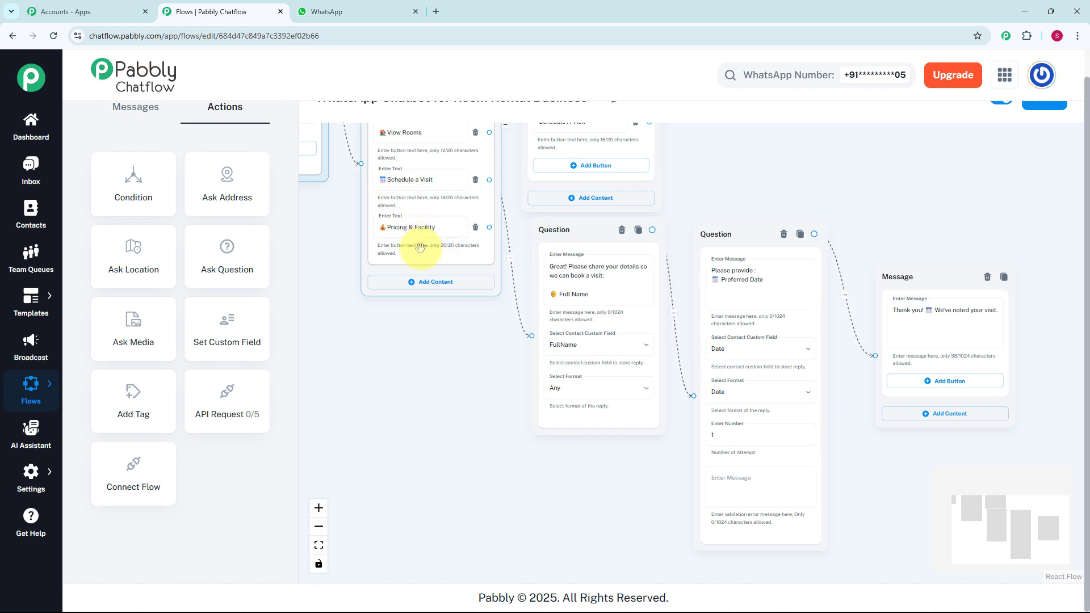
scroll(420, 247, "up", 1)
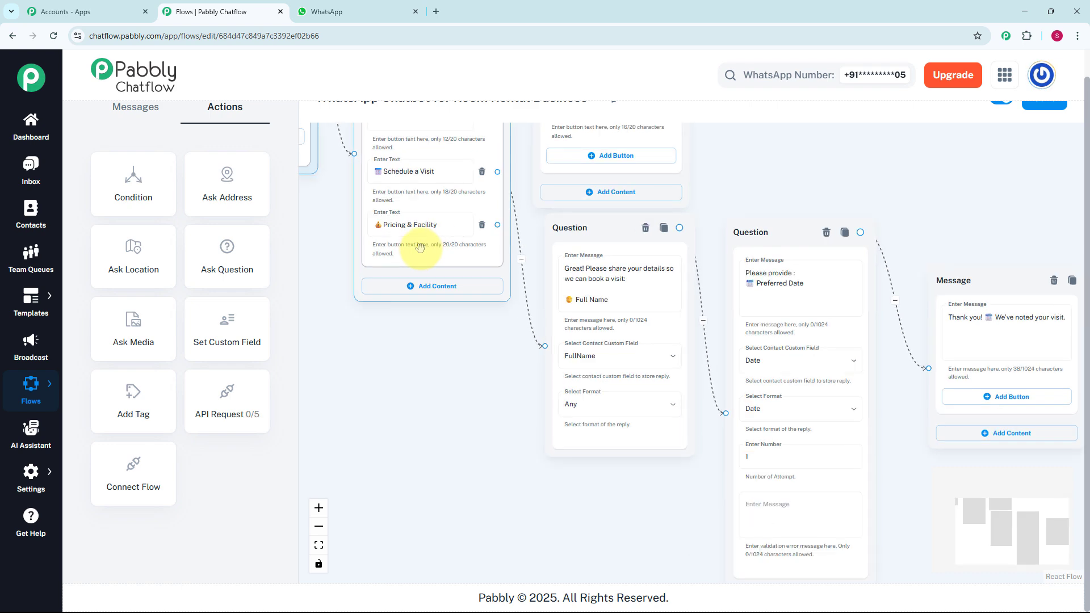
Connect a new Text + Button message to the welcome message's Pricing & Facility button and place it below the full name question
left_click_drag(496, 226, 437, 355)
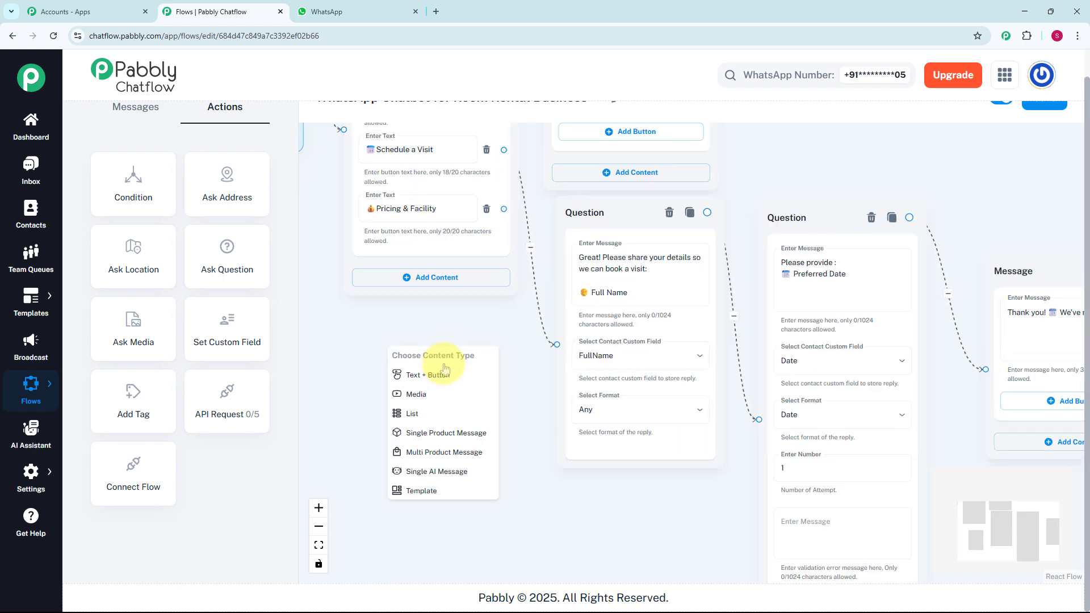
scroll(434, 369, "up", 1)
left_click(442, 378)
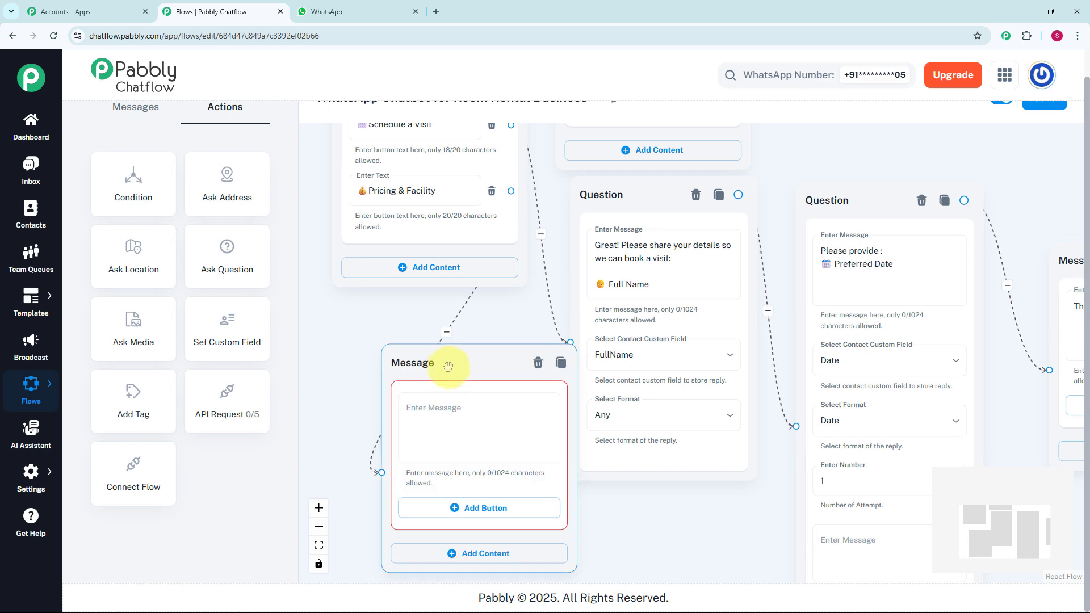
left_click_drag(480, 369, 640, 519)
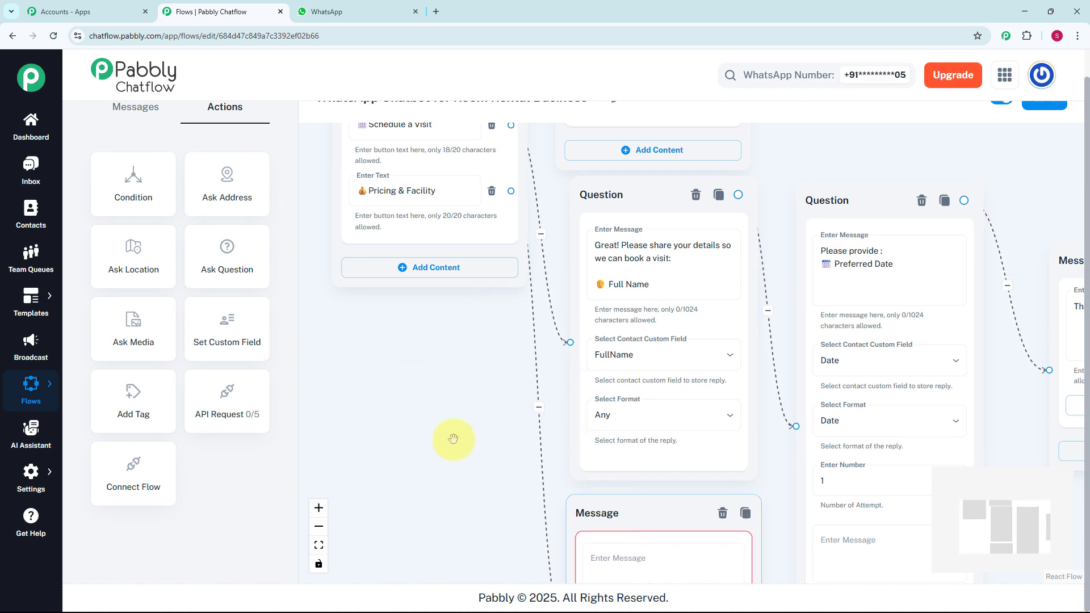
Paste the pricing text into the new message, starting "Here are our pricing and included facilities:" followed by the "Room Types & Prices" section
left_click_drag(451, 438, 404, 151)
left_click(629, 264)
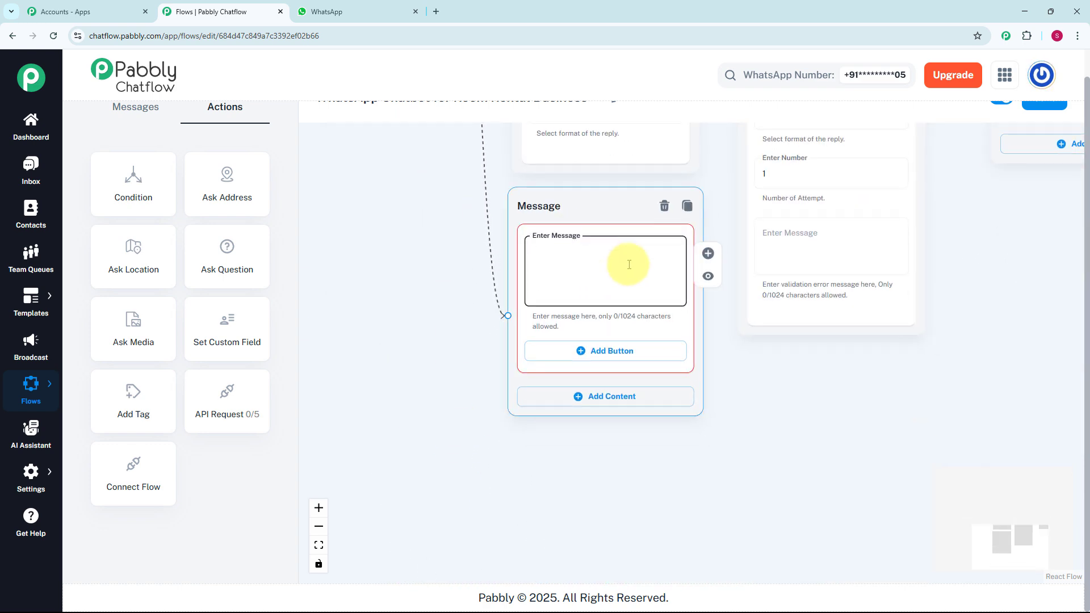
key("ctrl+v")
scroll(674, 275, "up", 5)
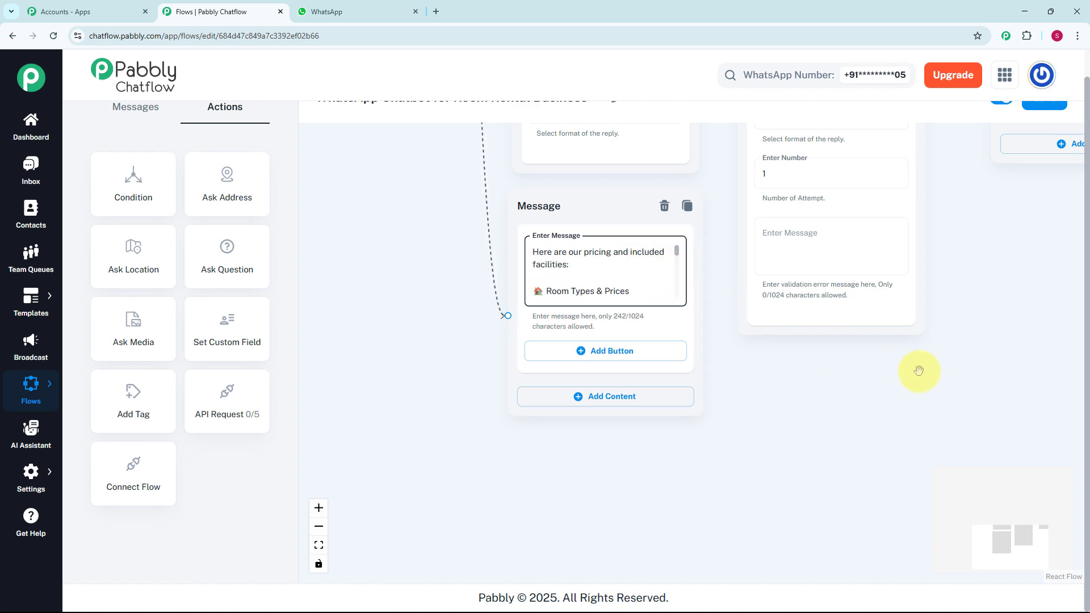
Connect the room list message's Schedule A Visit button to the existing full name question
scroll(920, 370, "down", 2)
left_click_drag(986, 310, 939, 486)
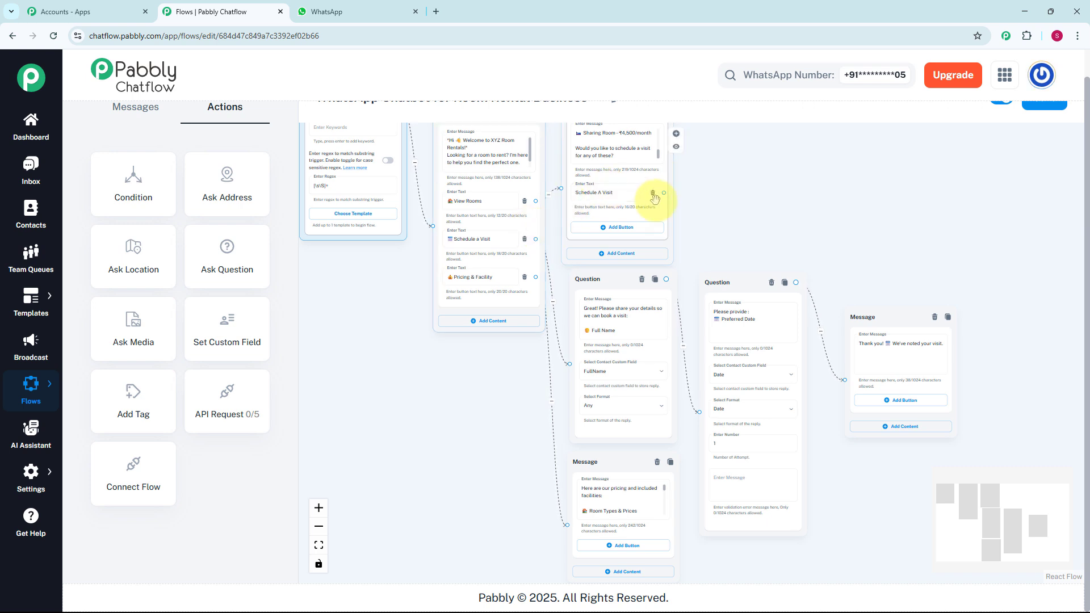
scroll(667, 187, "up", 3)
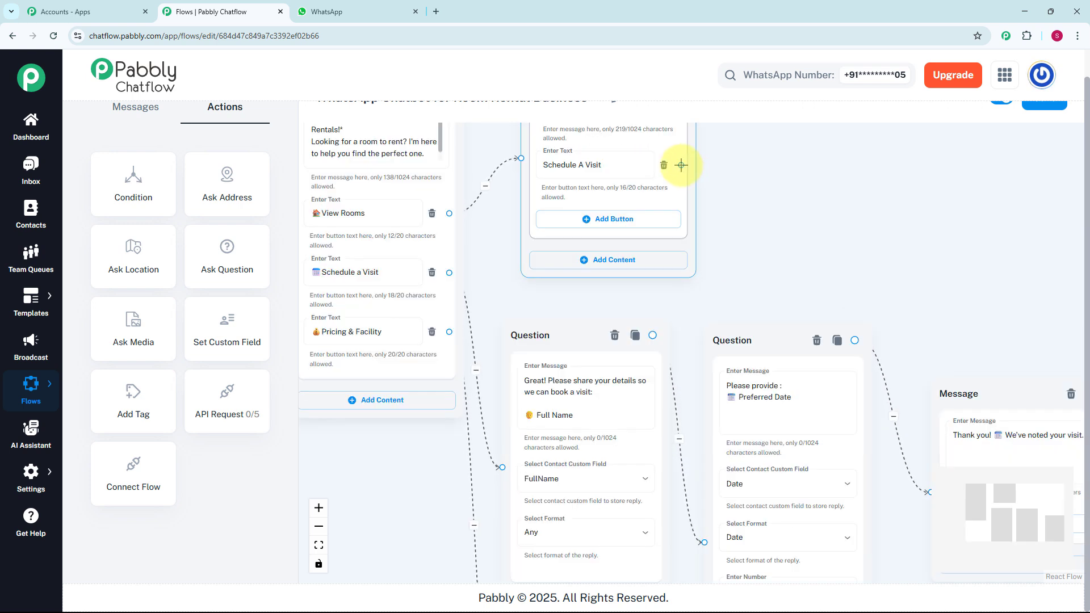
mouse_move(681, 165)
left_mouse_down()
mouse_move(499, 446)
mouse_move(500, 465)
left_mouse_up()
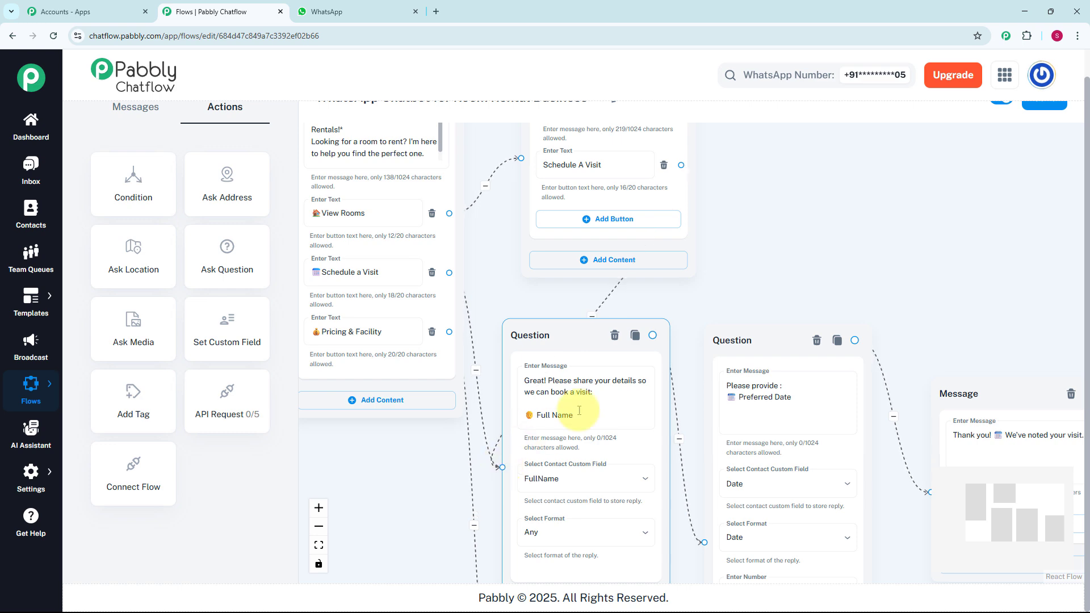
Bring the whole chatbot flow into view and save it
scroll(837, 240, "down", 3)
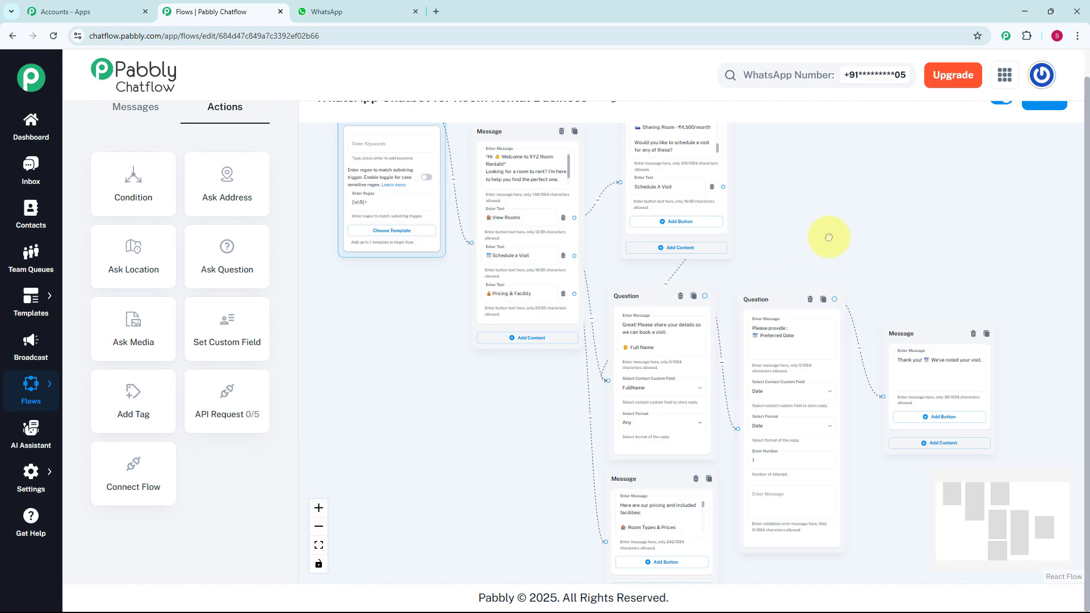
scroll(829, 236, "down", 1)
left_click_drag(829, 236, 784, 270)
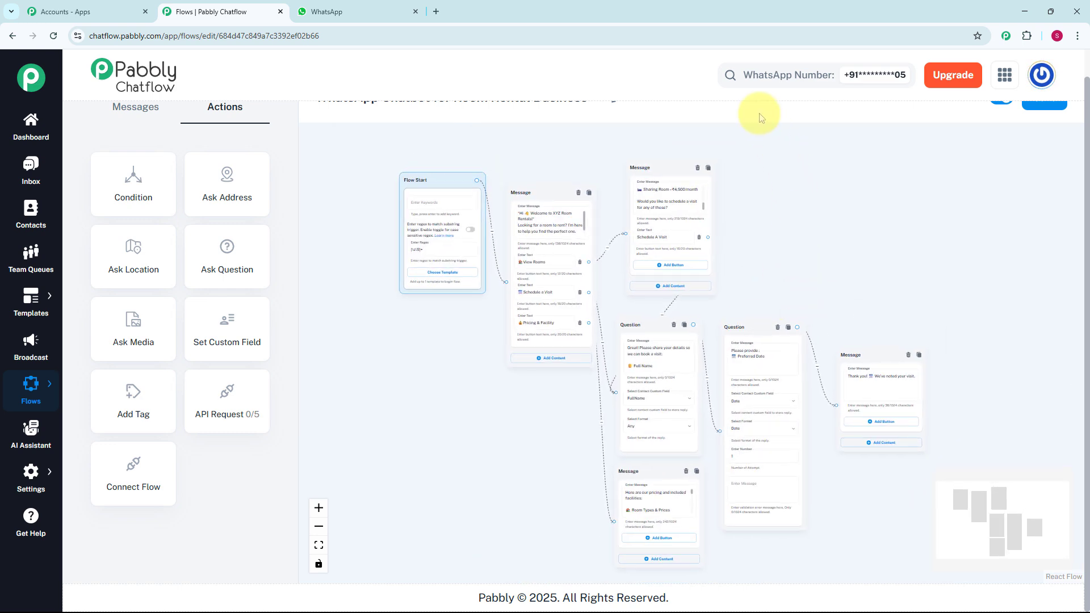
scroll(761, 114, "up", 1)
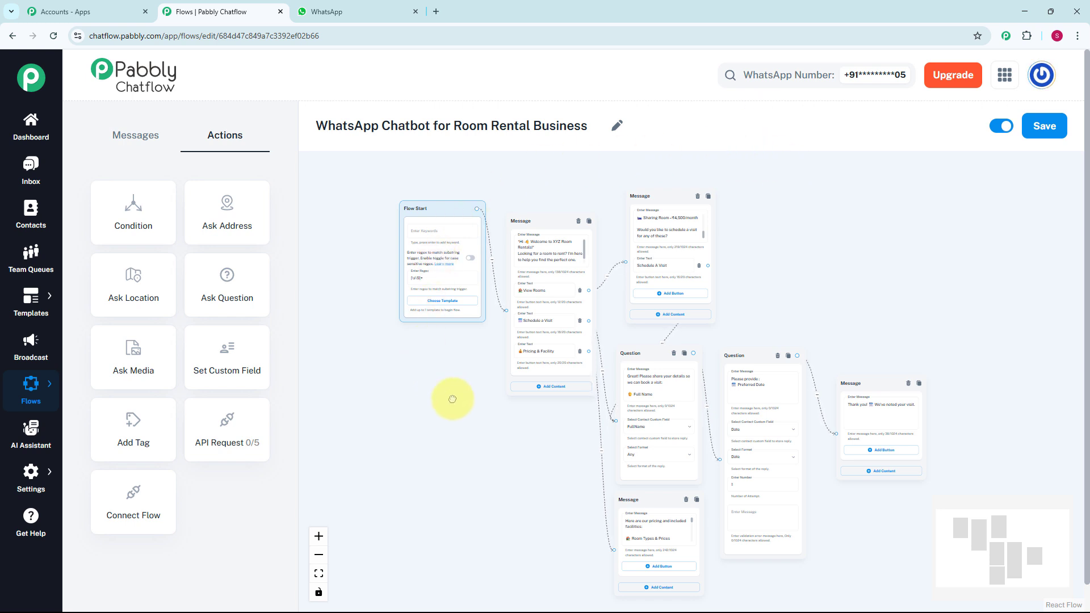
left_click_drag(450, 397, 469, 374)
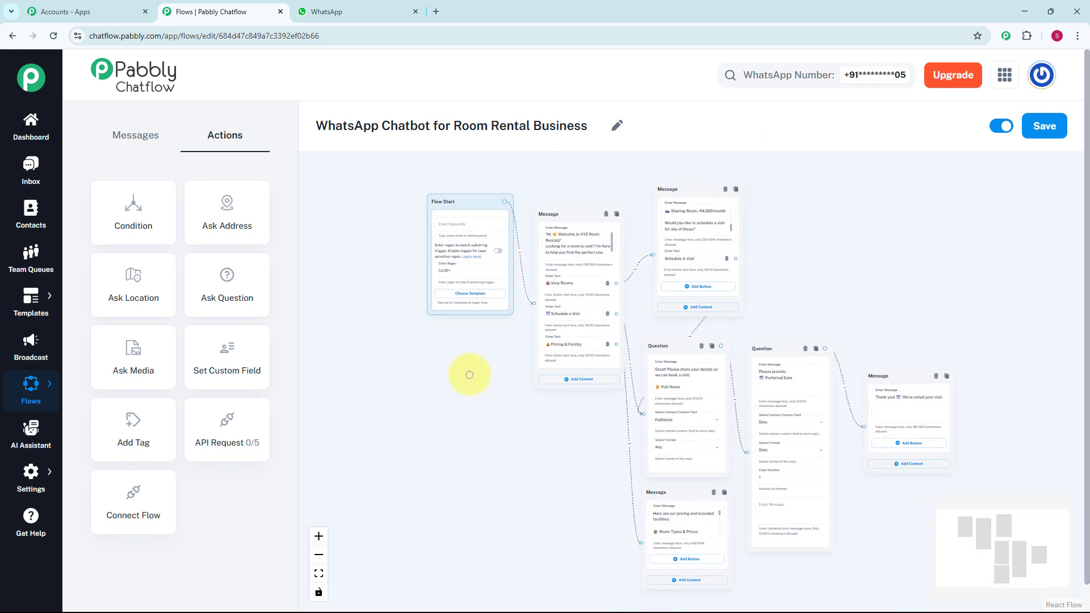
left_click(1054, 134)
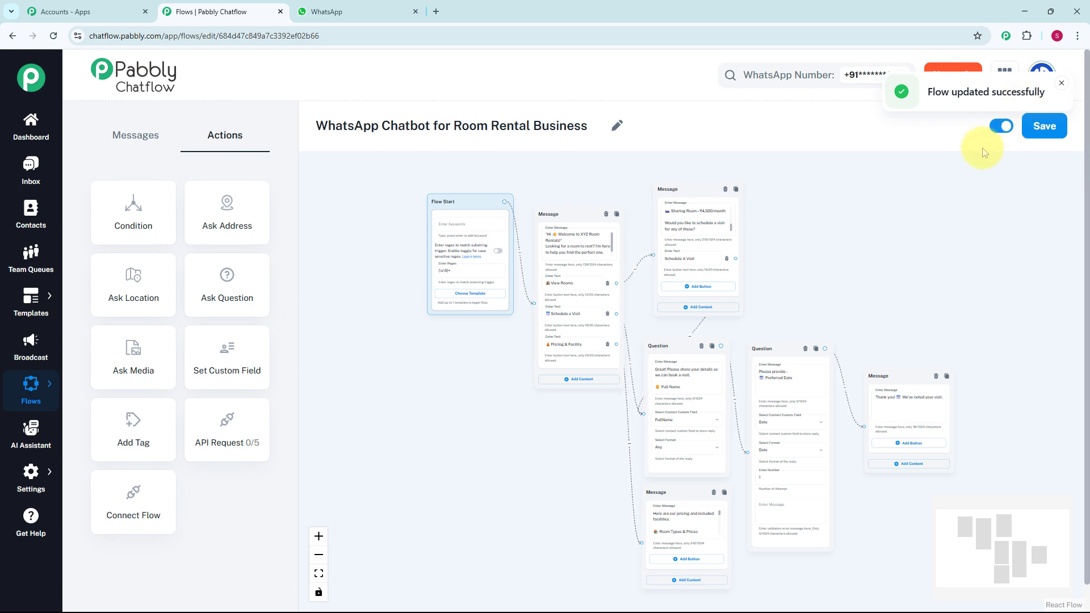
Open the test contact's conversation in the Inbox and review the chatbot's replies from the welcome message through the visit booking
left_click(32, 173)
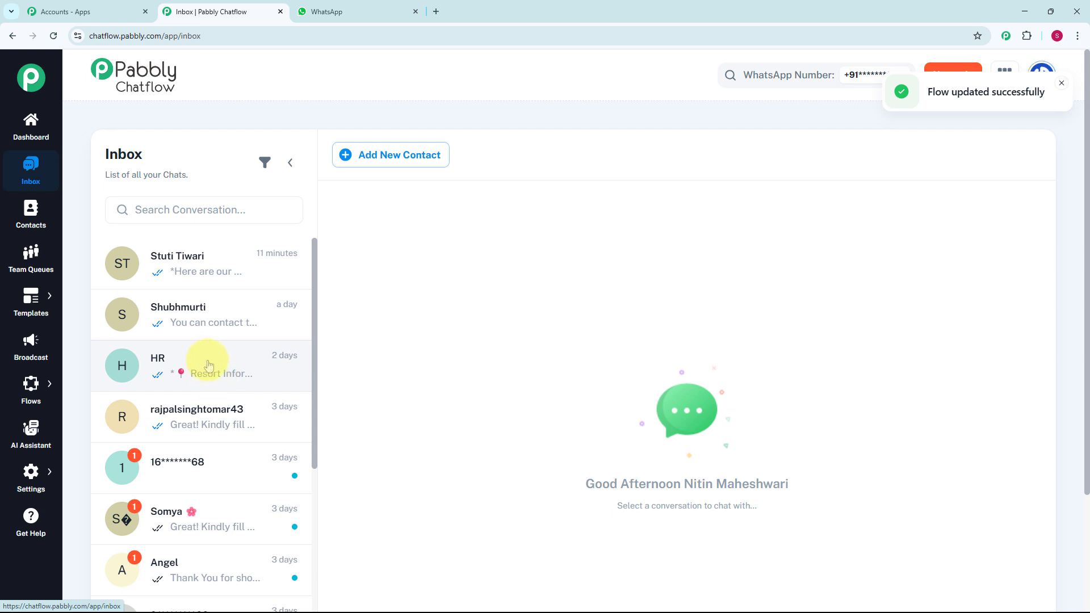
left_click(238, 264)
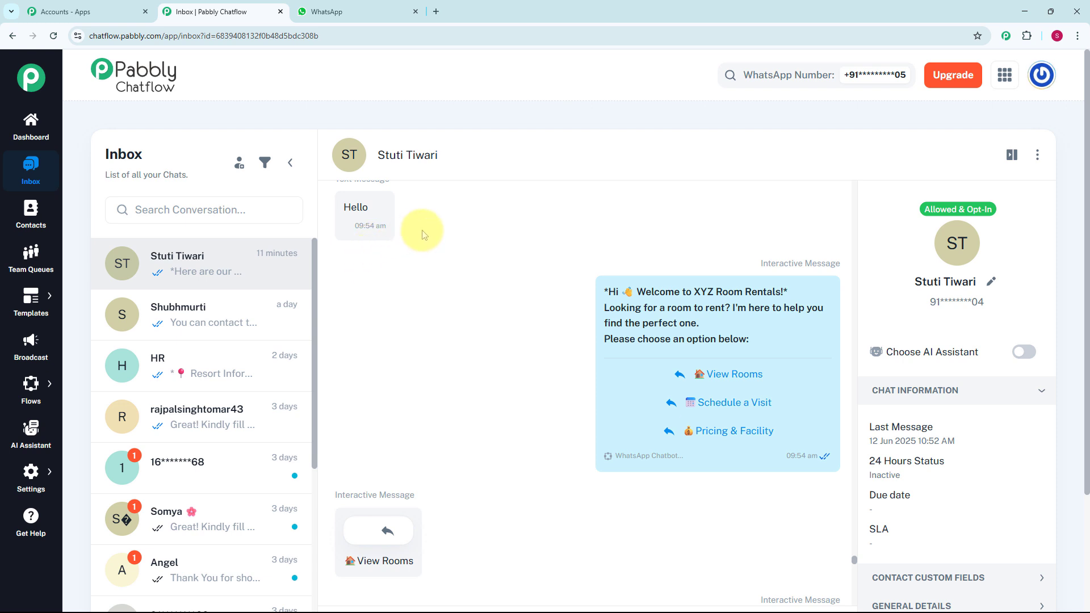
mouse_move(609, 289)
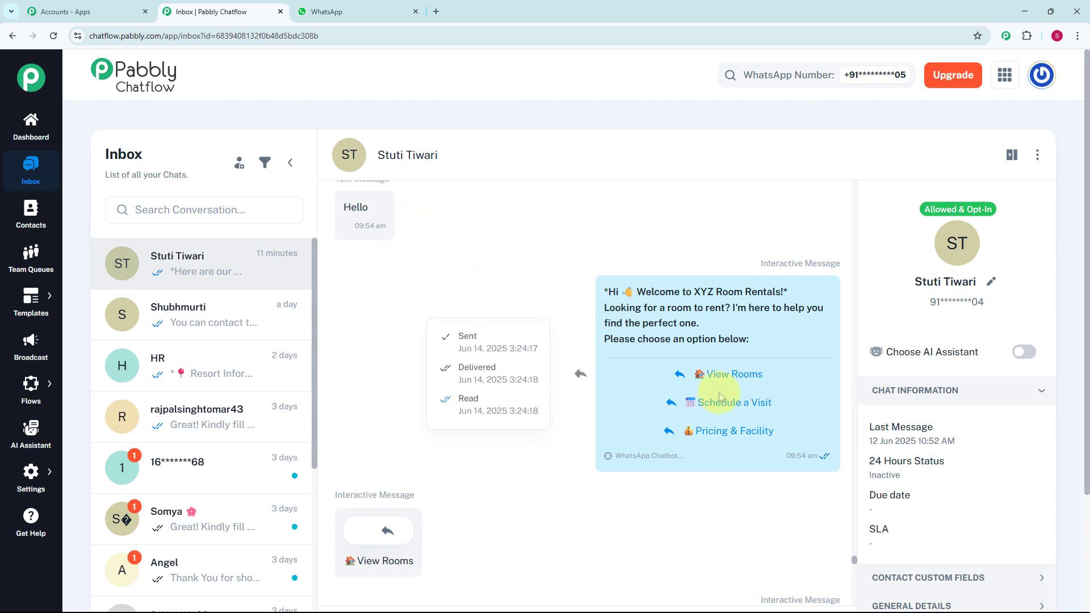
scroll(584, 334, "down", 3)
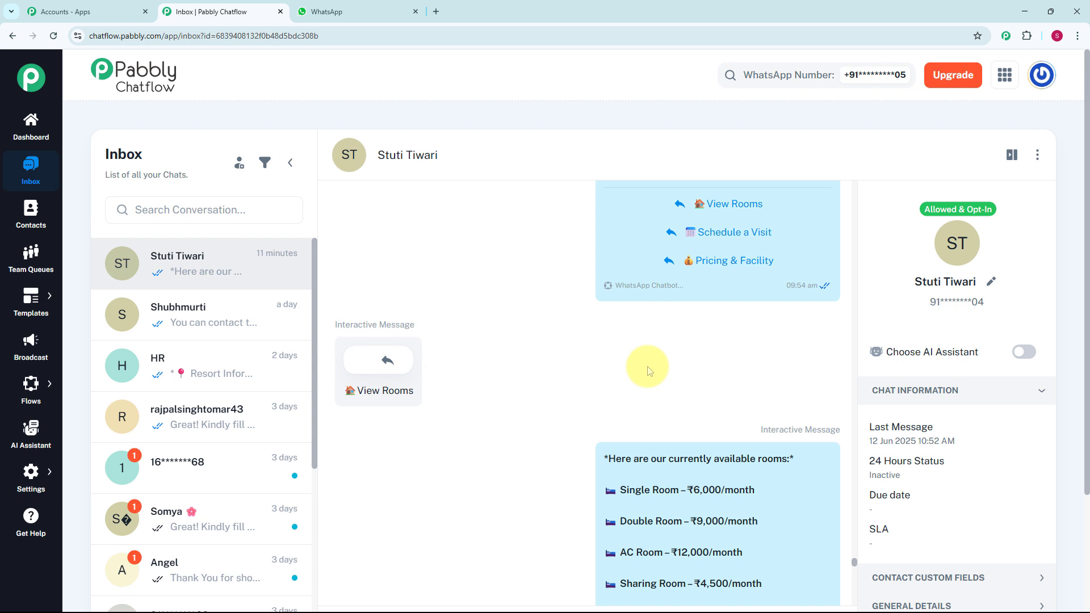
scroll(650, 371, "down", 5)
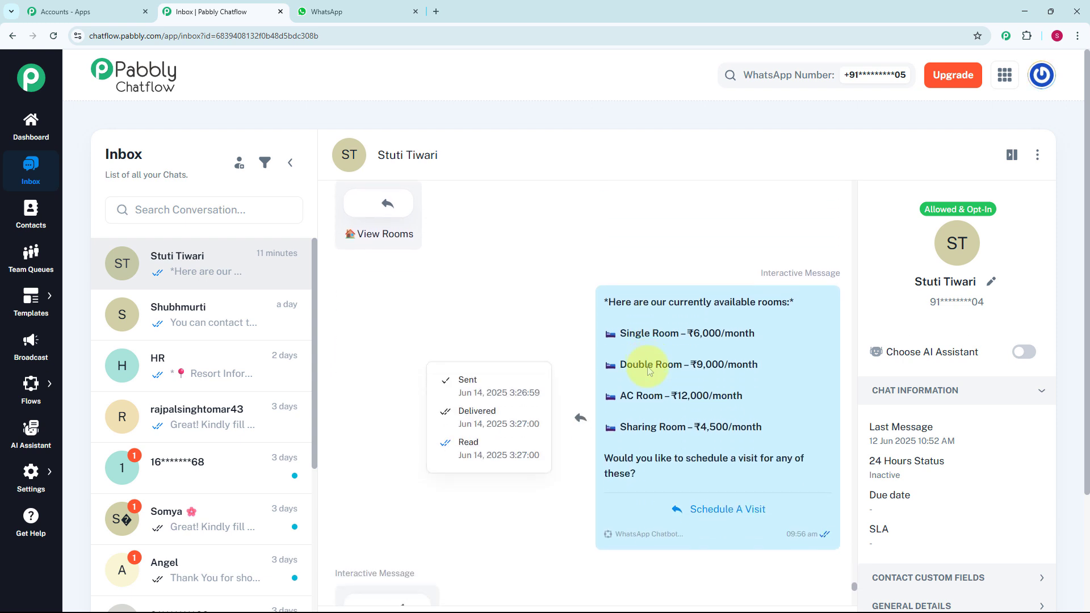
scroll(650, 371, "down", 6)
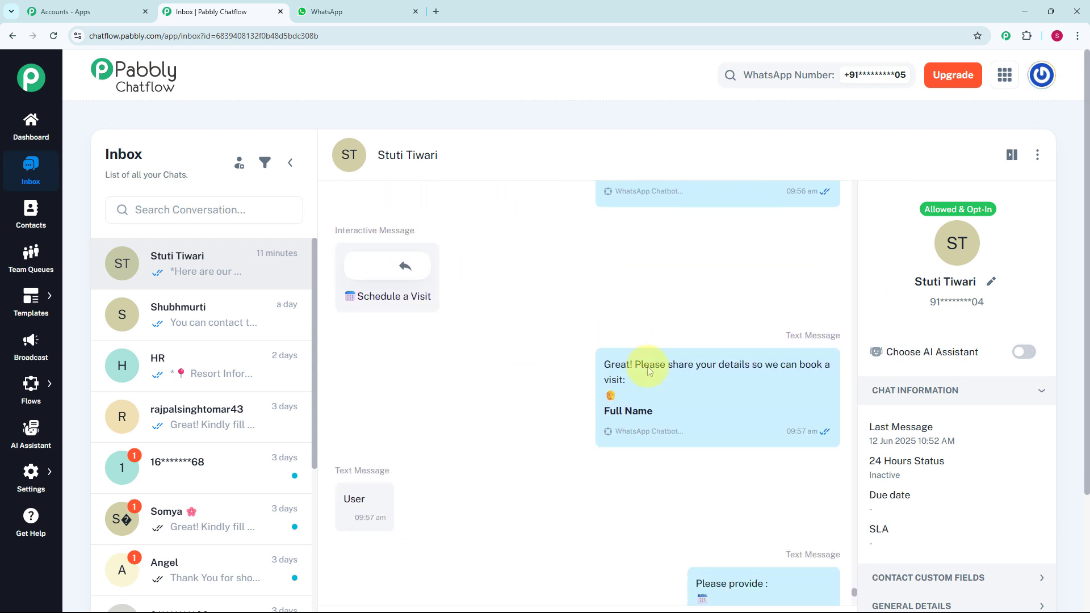
scroll(650, 372, "down", 6)
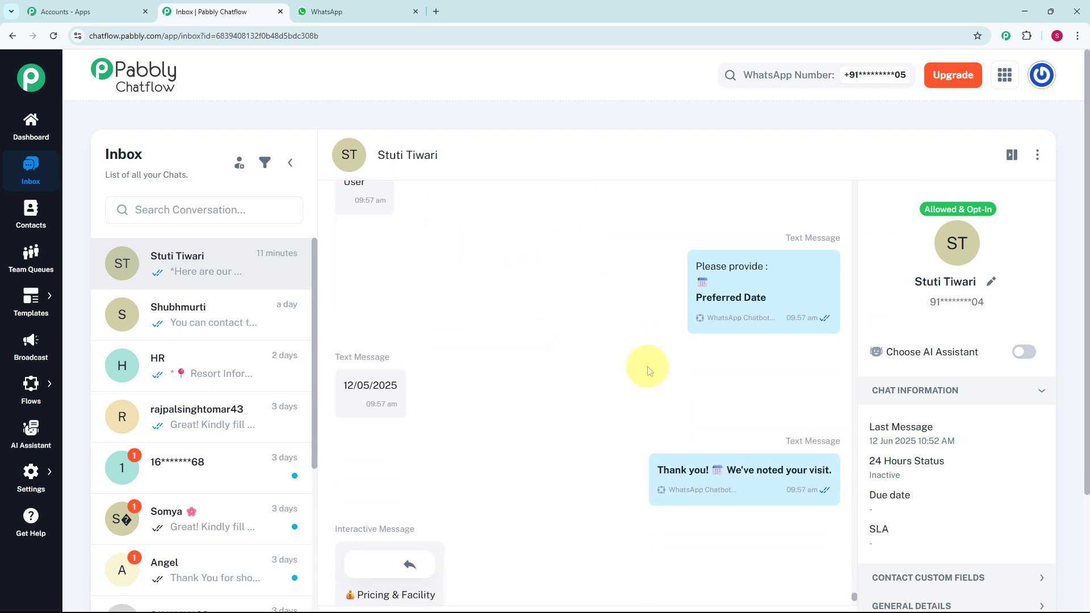